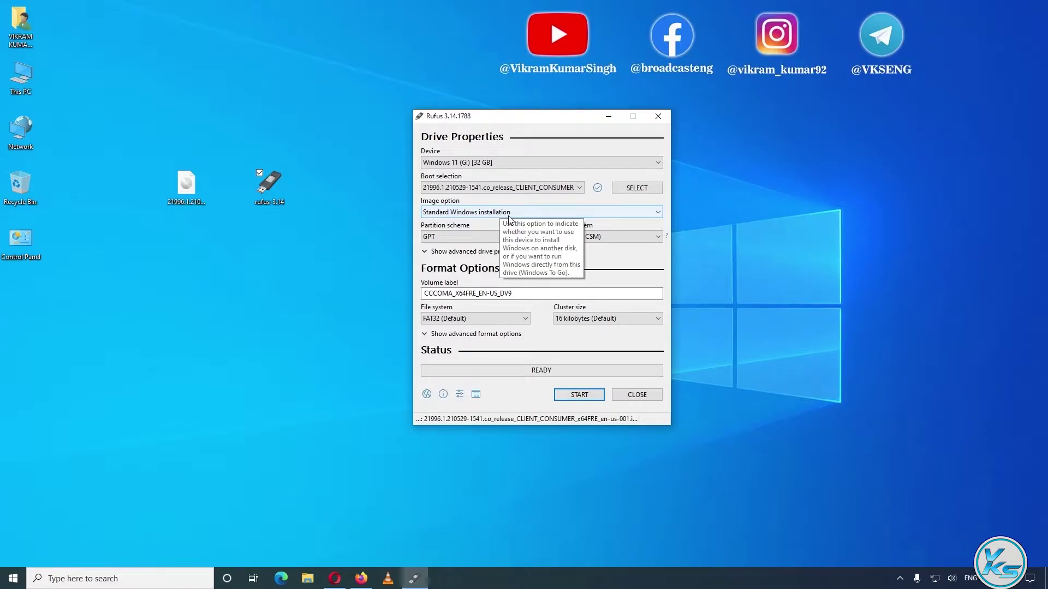
Set the partition scheme to MBR and change the volume label to Windows 11.
click(482, 239)
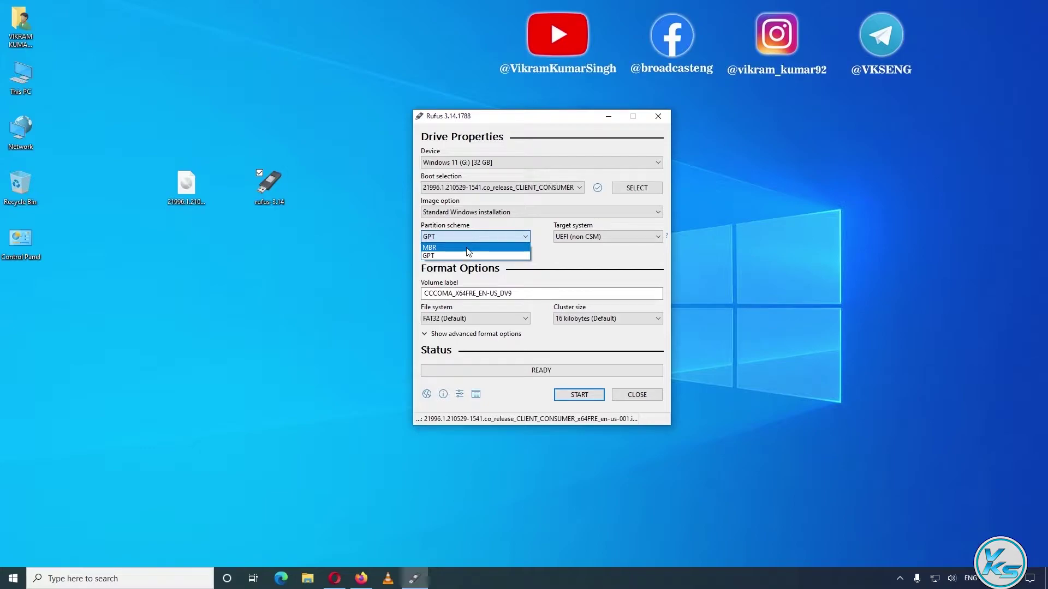
click(468, 249)
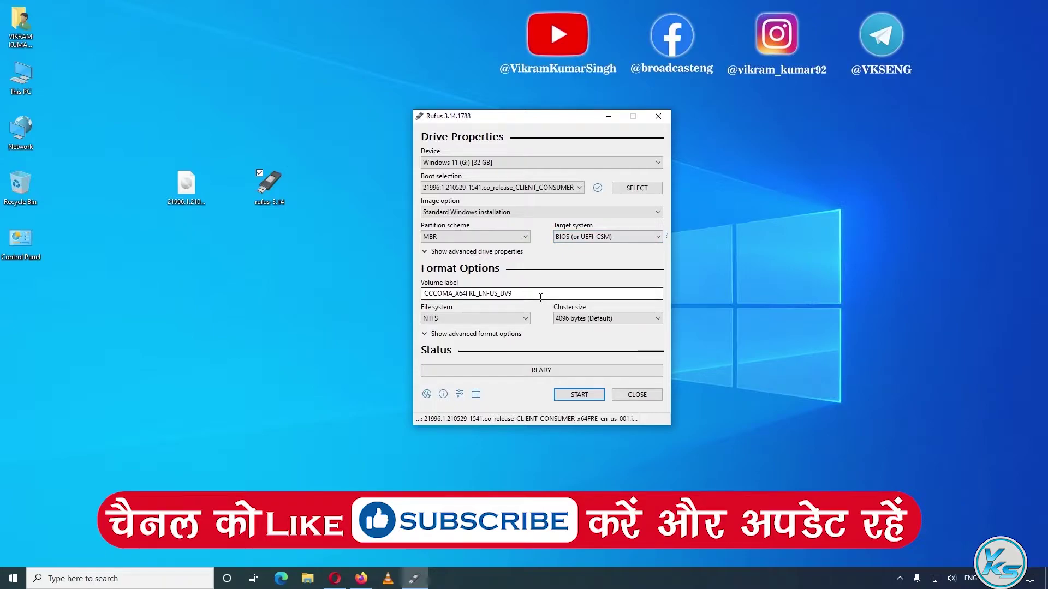
drag(513, 293, 403, 292)
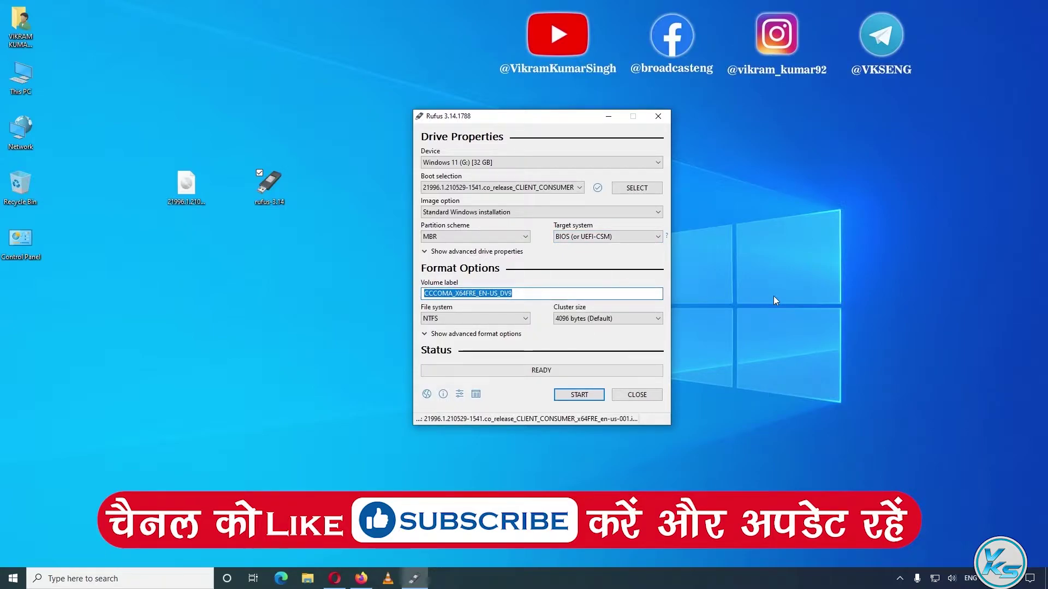
text(Windows 11)
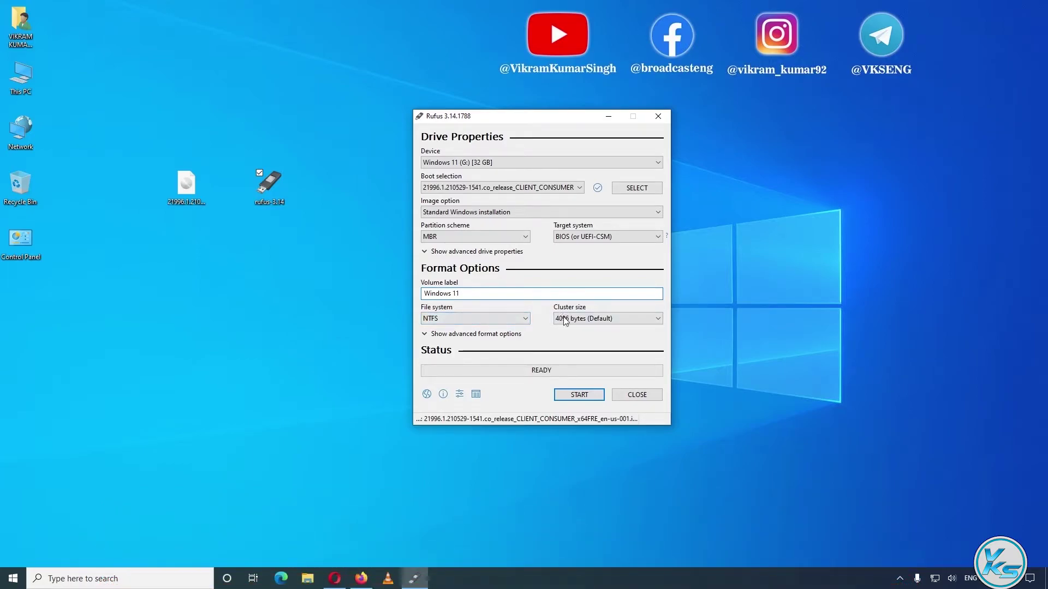
Write the Windows image to the 32 GB USB drive, accepting the erasure of its data, and close the utility.
click(571, 399)
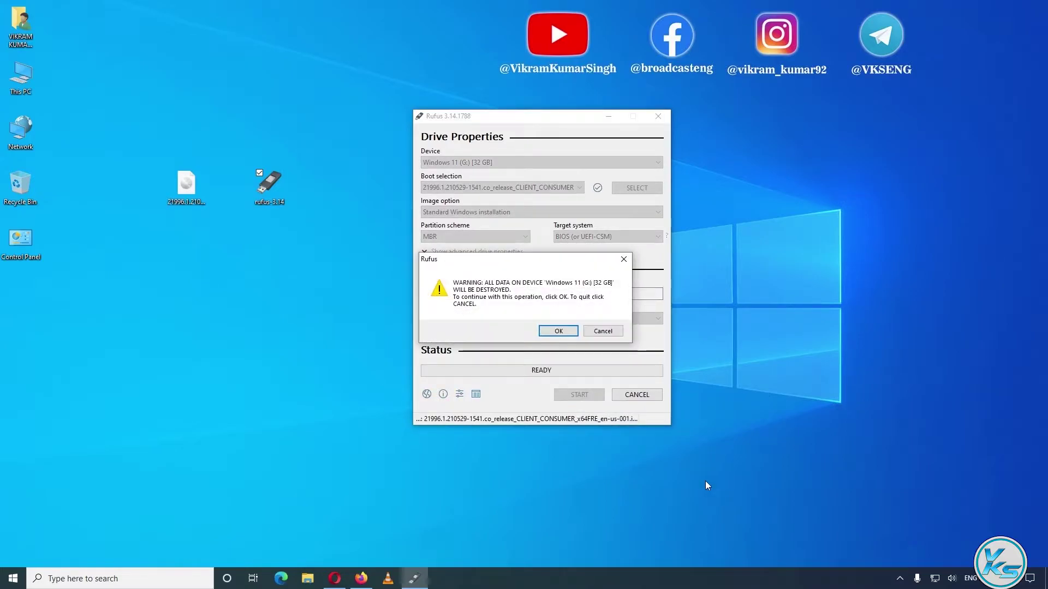
click(559, 333)
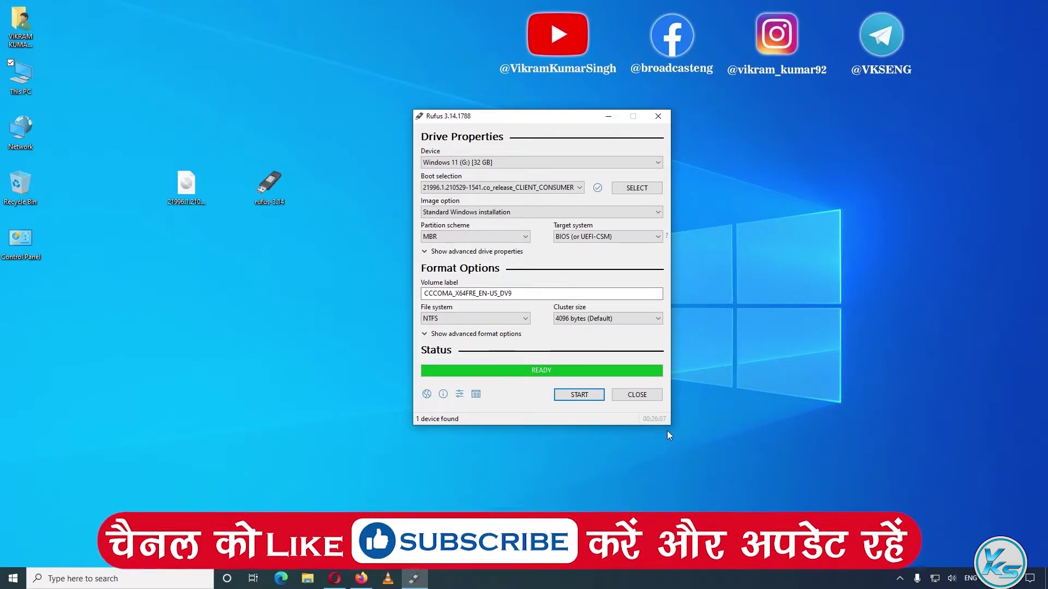
click(636, 395)
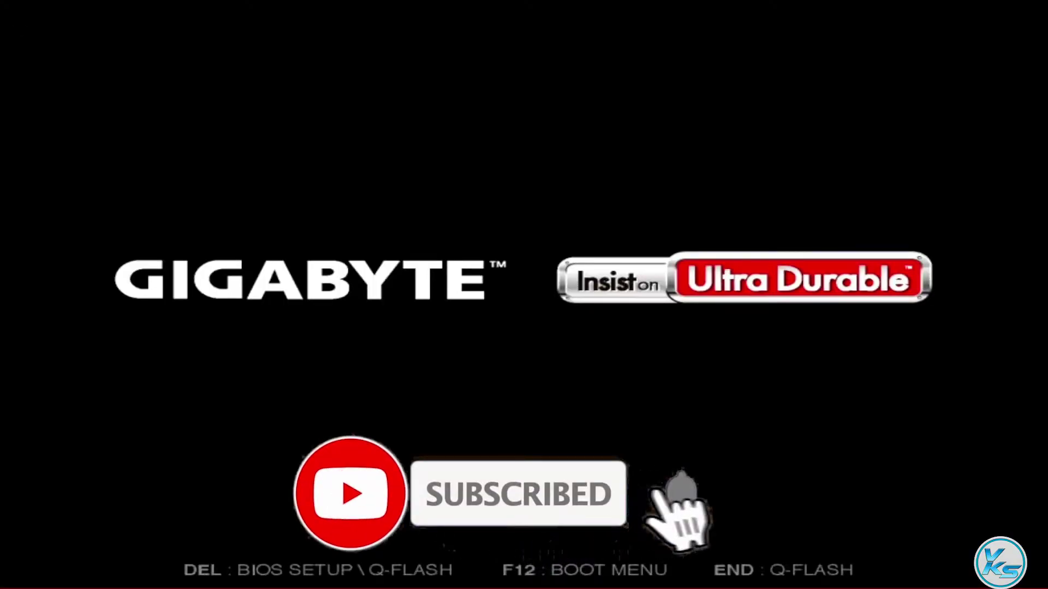
Bring up the boot device selection at startup and boot from UEFI: hp v220w 1100, Partition 1.
key(F12)
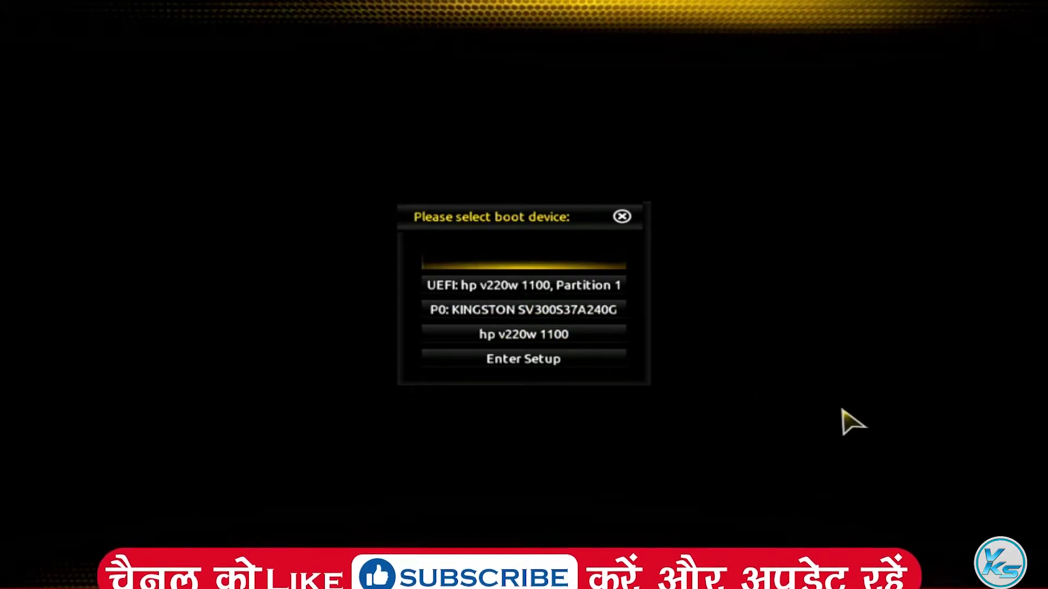
key(Down)
key(Down)
key(Down)
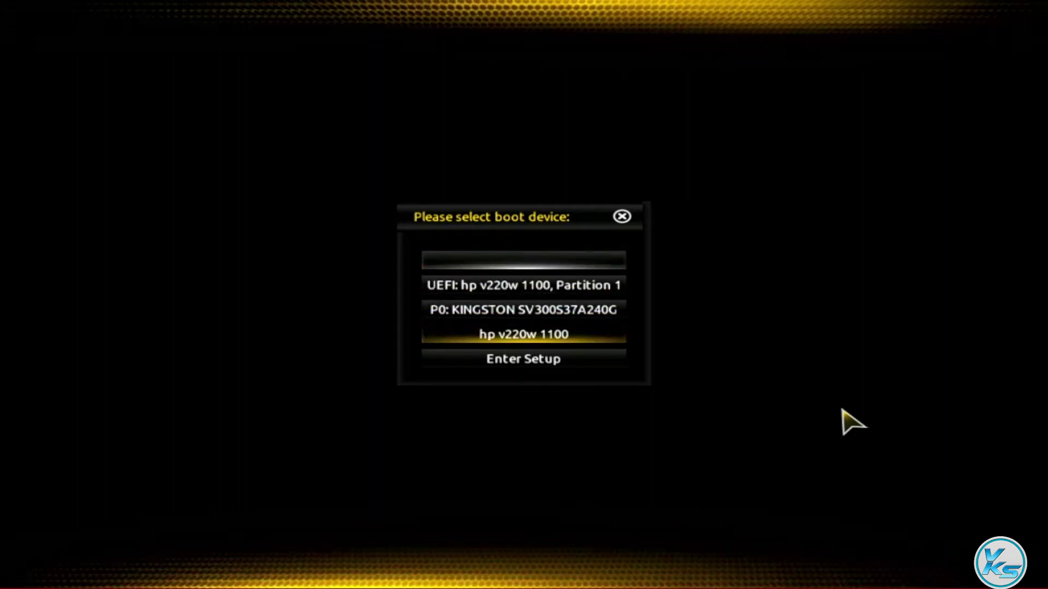
key(Up)
key(Up)
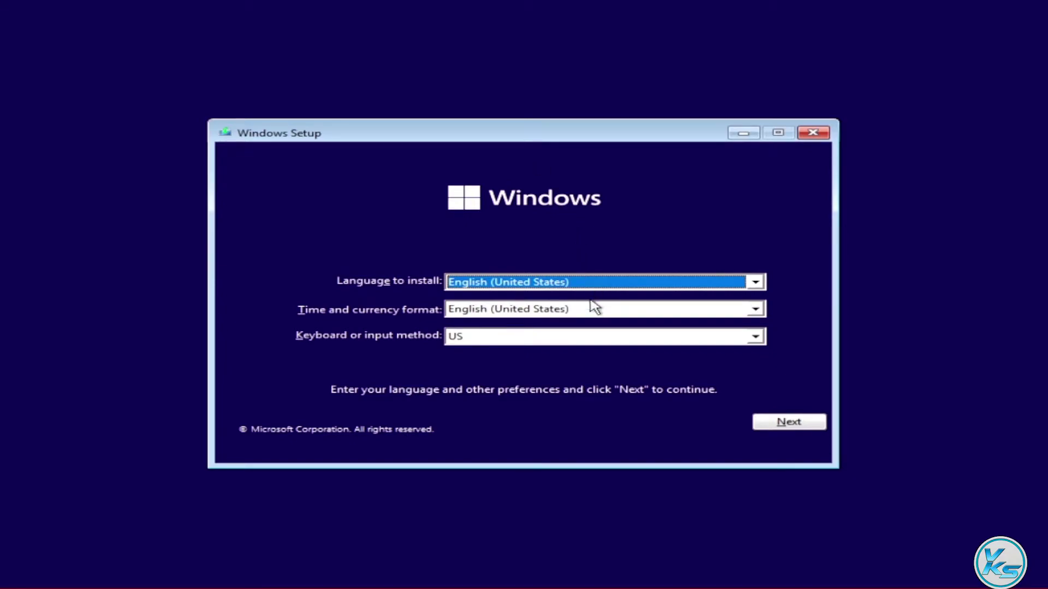
Set the time and currency format to English (India) and continue with the language preferences.
click(643, 310)
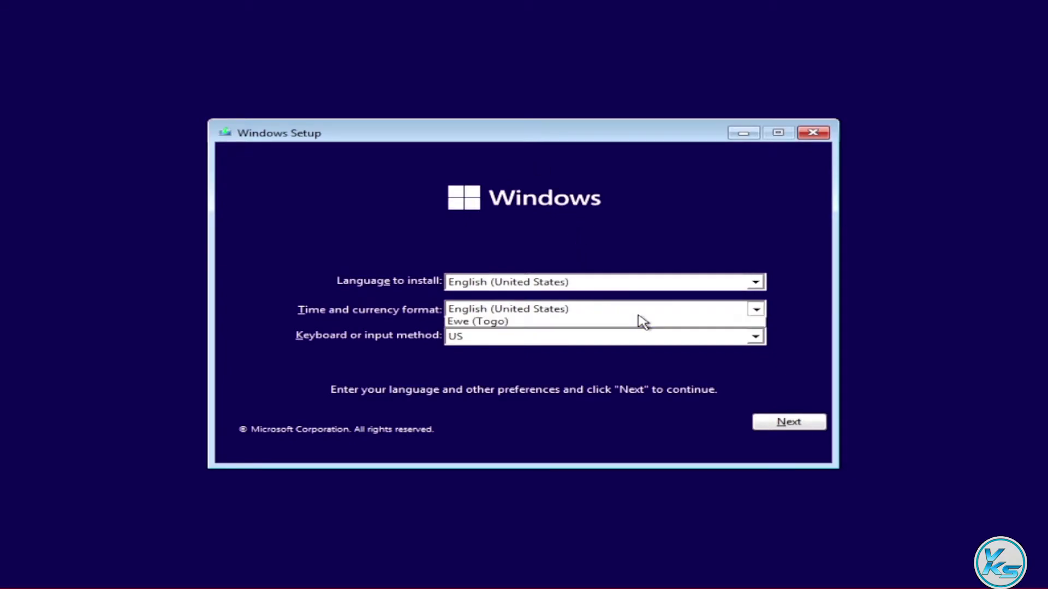
key(Up)
key(Up)
key(Up)
key(Up)
key(Up)
key(Up)
key(Up)
key(Up)
key(Up)
key(Up)
key(Up)
key(Up)
key(Up)
key(Up)
key(Up)
key(Up)
key(Up)
key(Up)
key(Up)
key(Up)
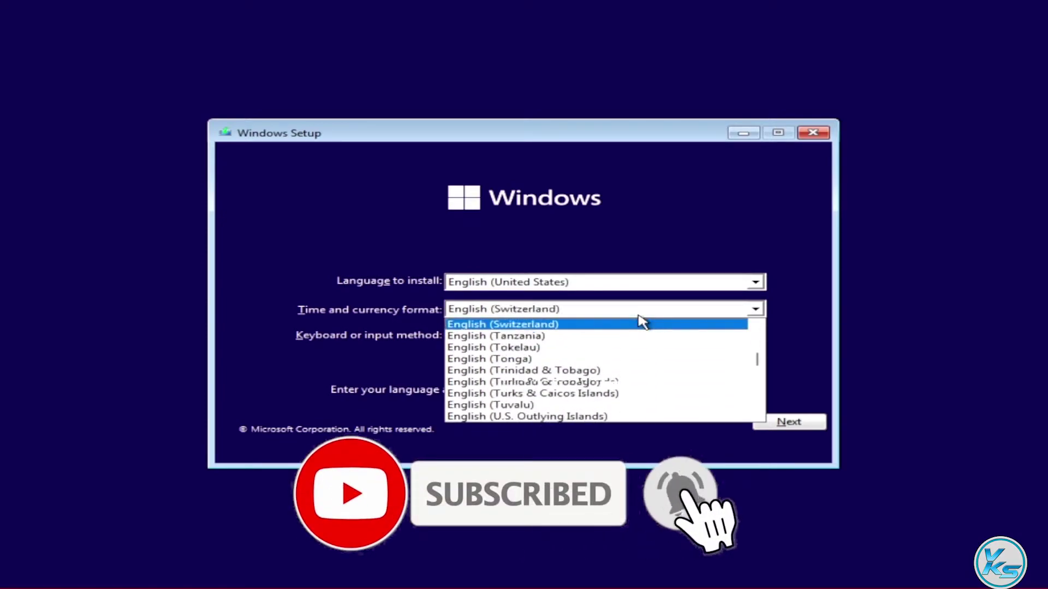
key(Up)
key(Up)
key(Up)
key(Up)
key(Up)
key(Up)
key(Up)
key(Up)
key(Up)
key(Up)
key(Up)
key(Up)
key(Up)
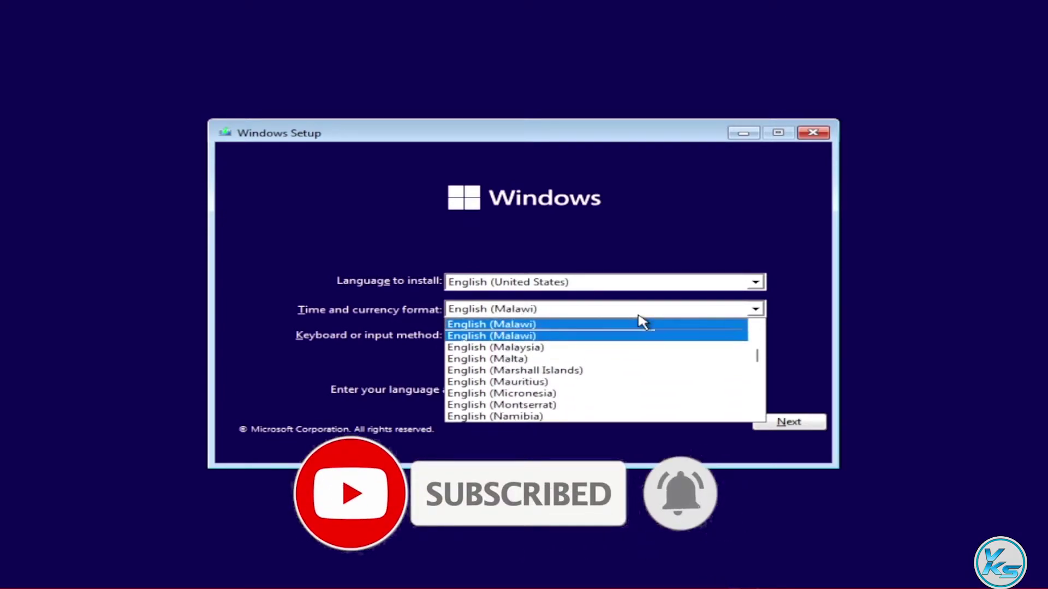
key(Up)
key(Up)
key(Up)
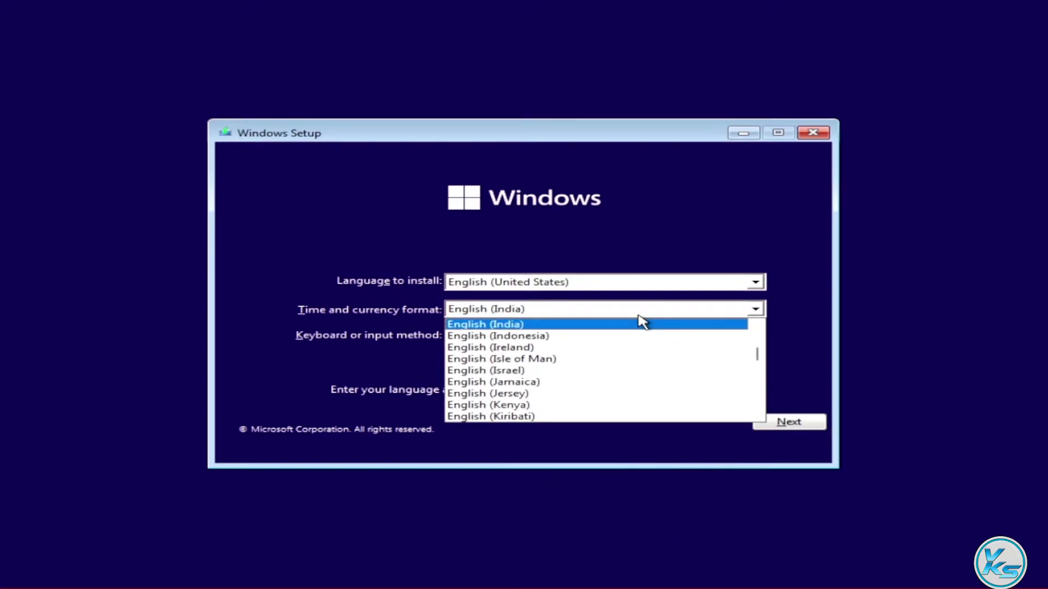
key(Return)
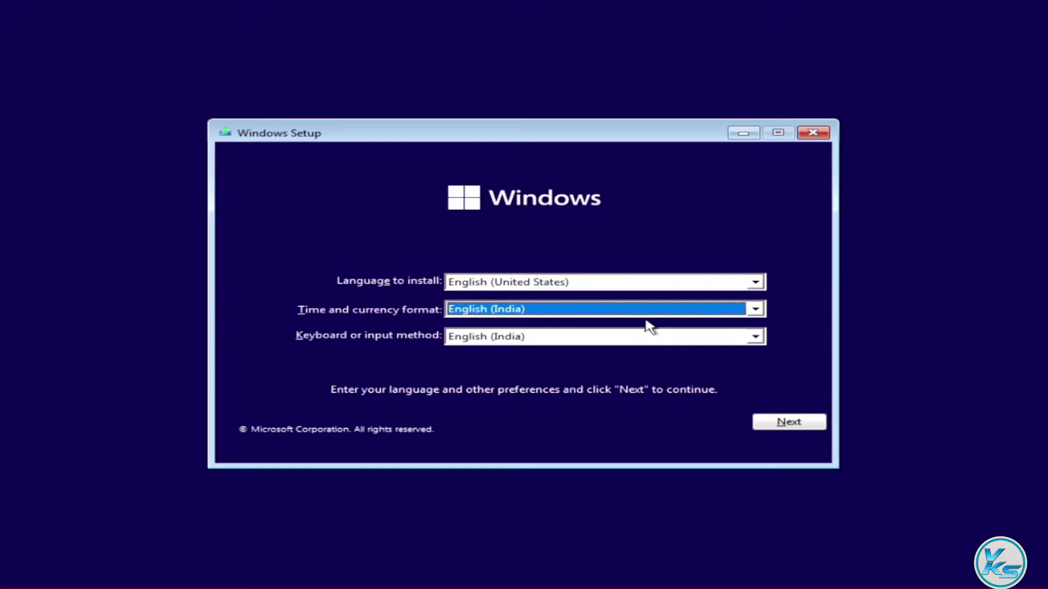
click(791, 423)
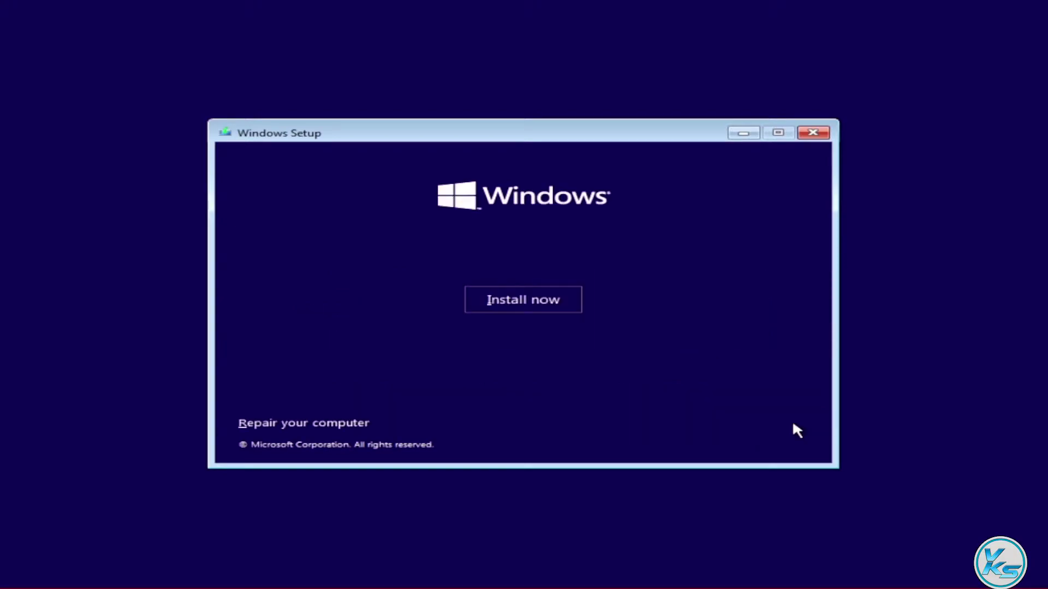
Start the installation without a product key and choose Windows 11 Pro as the operating system.
click(545, 309)
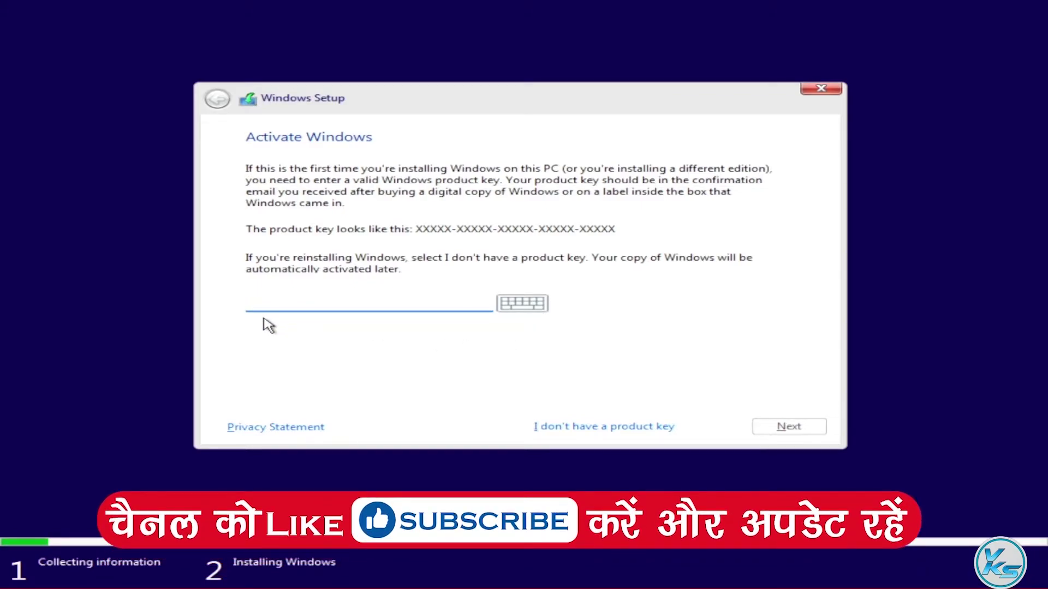
click(618, 429)
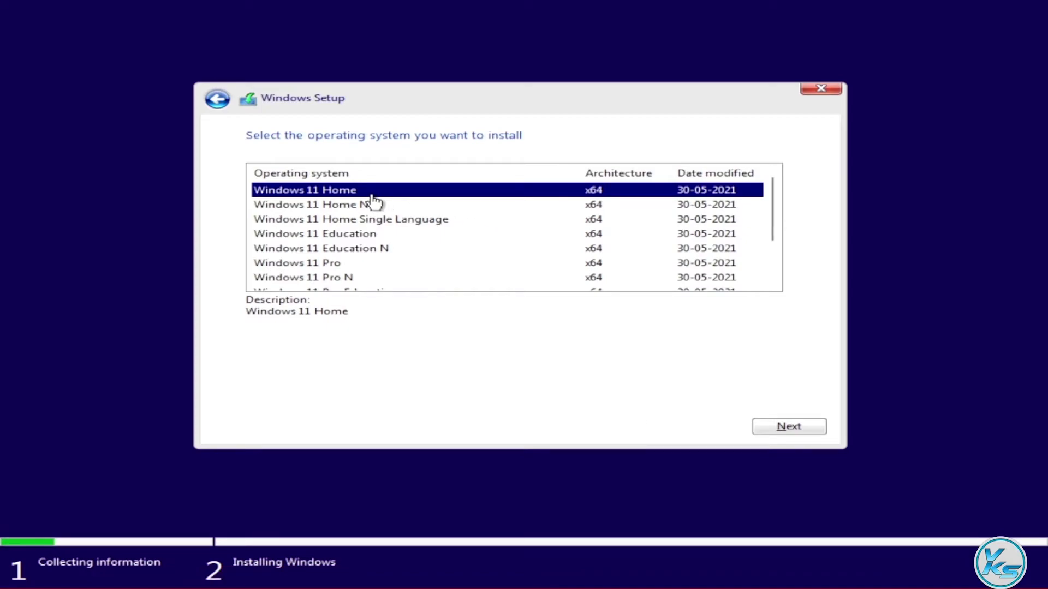
click(337, 264)
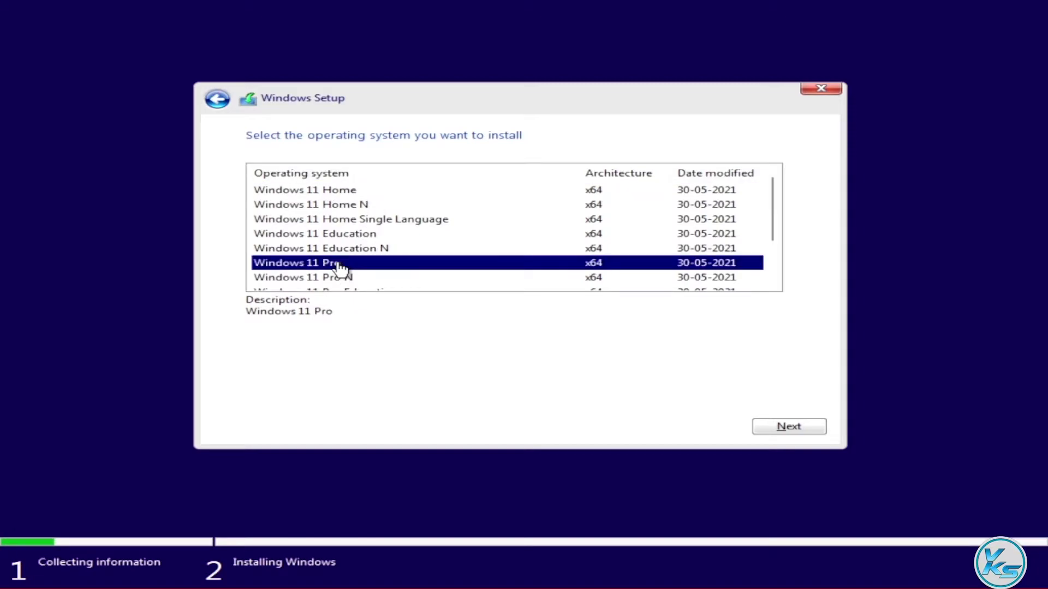
click(340, 239)
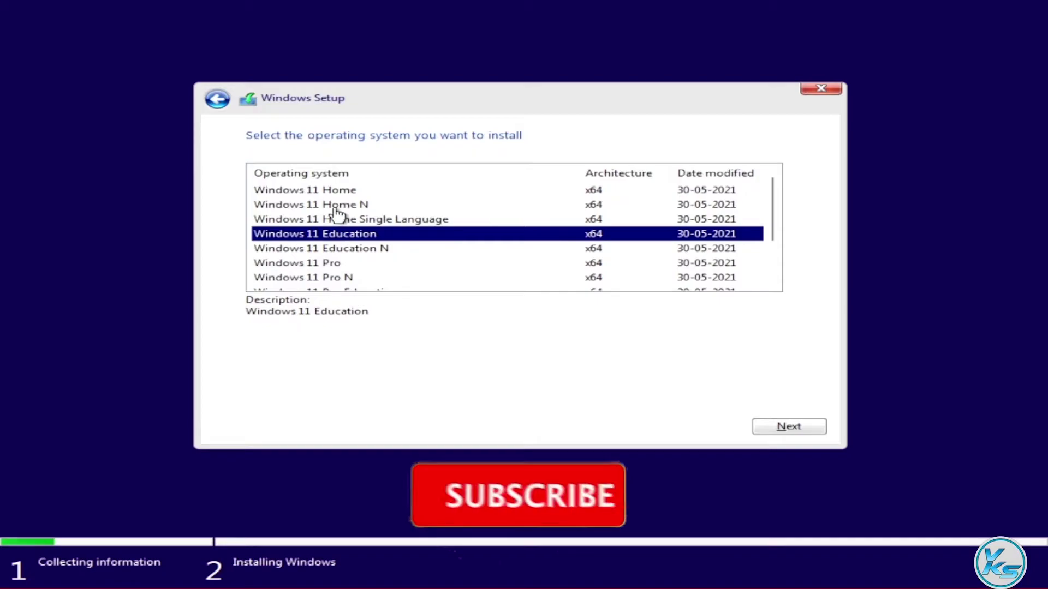
click(332, 264)
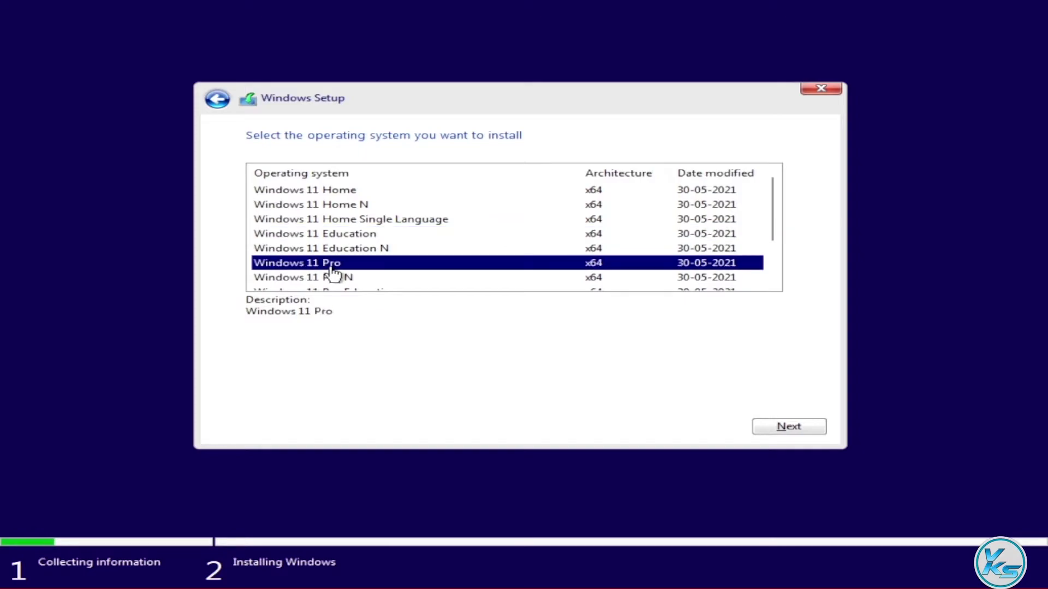
click(823, 427)
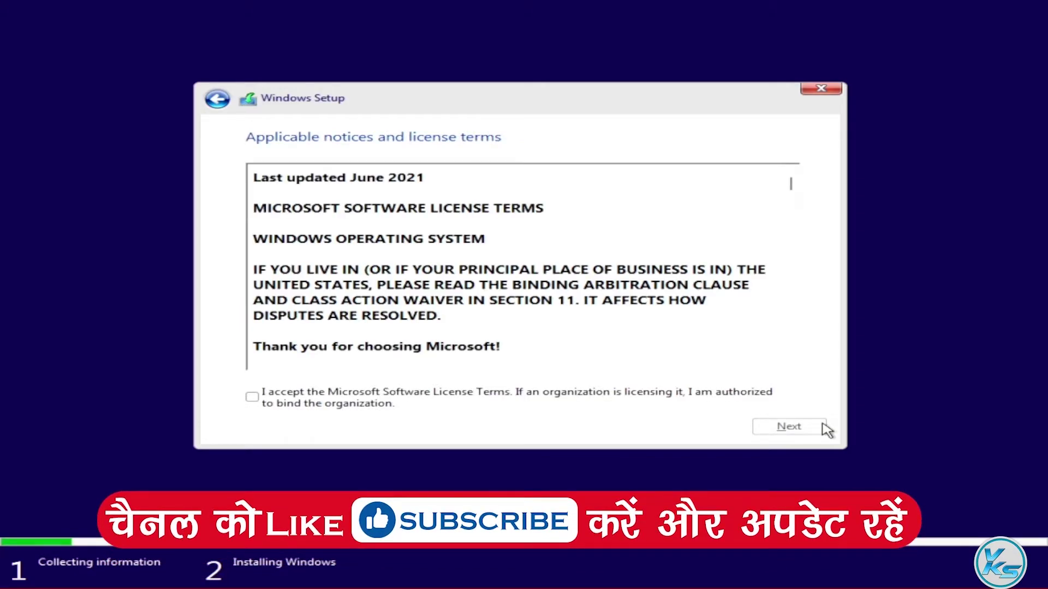
Accept the Microsoft Software License Terms and choose the Custom installation of Windows only.
click(251, 397)
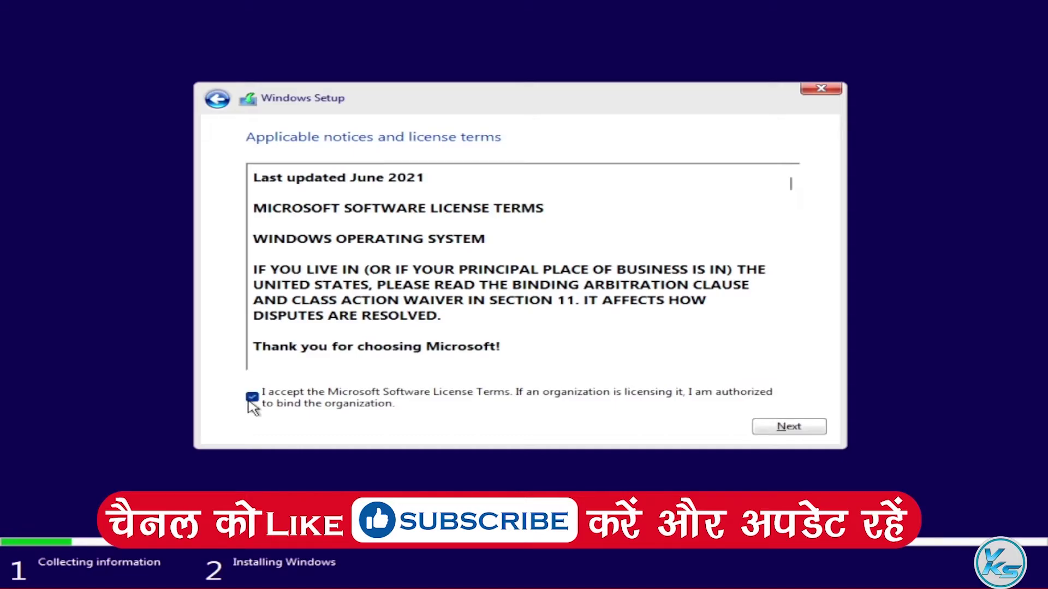
click(789, 427)
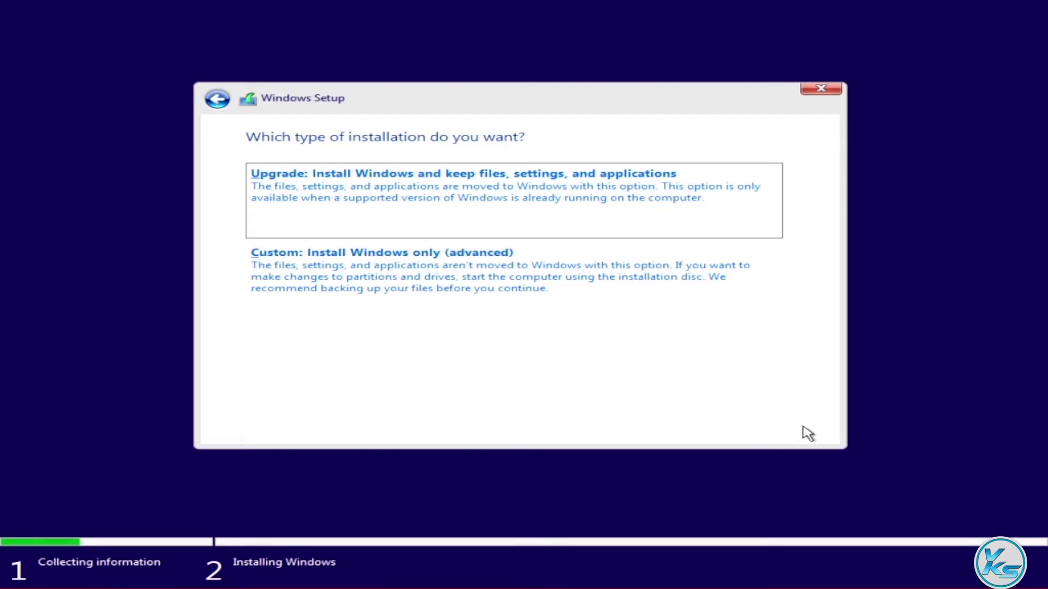
click(517, 282)
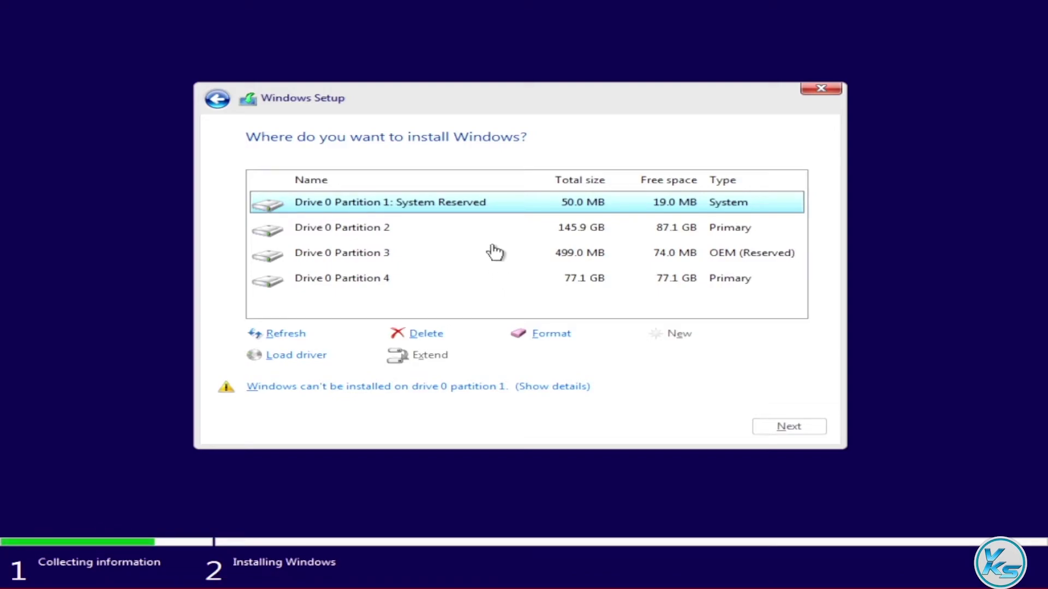
Delete the System Reserved partition and the 145.9 GB primary partition from Drive 0.
click(452, 281)
click(398, 208)
click(428, 334)
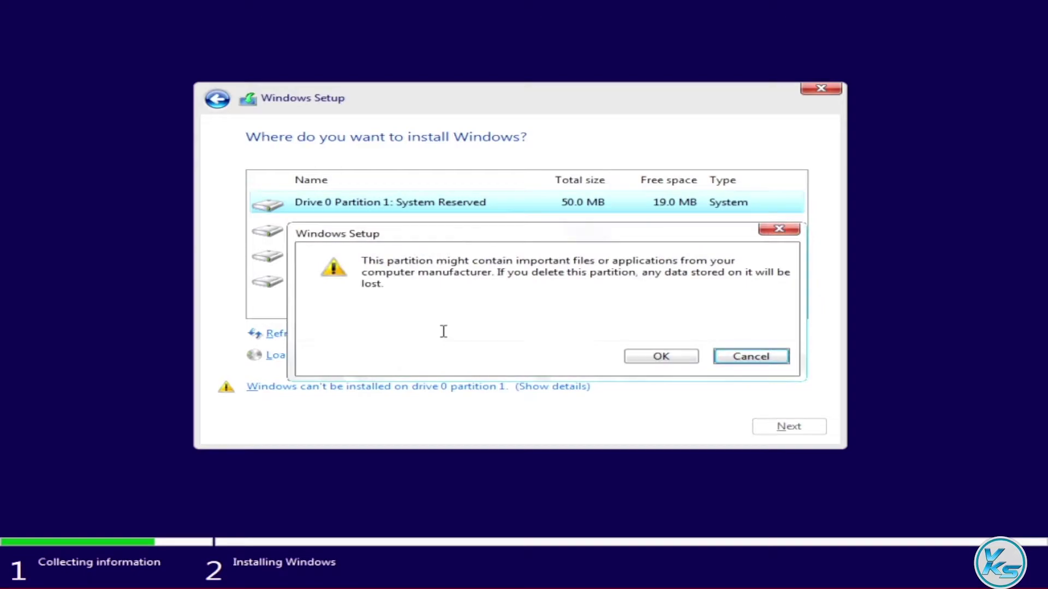
click(659, 356)
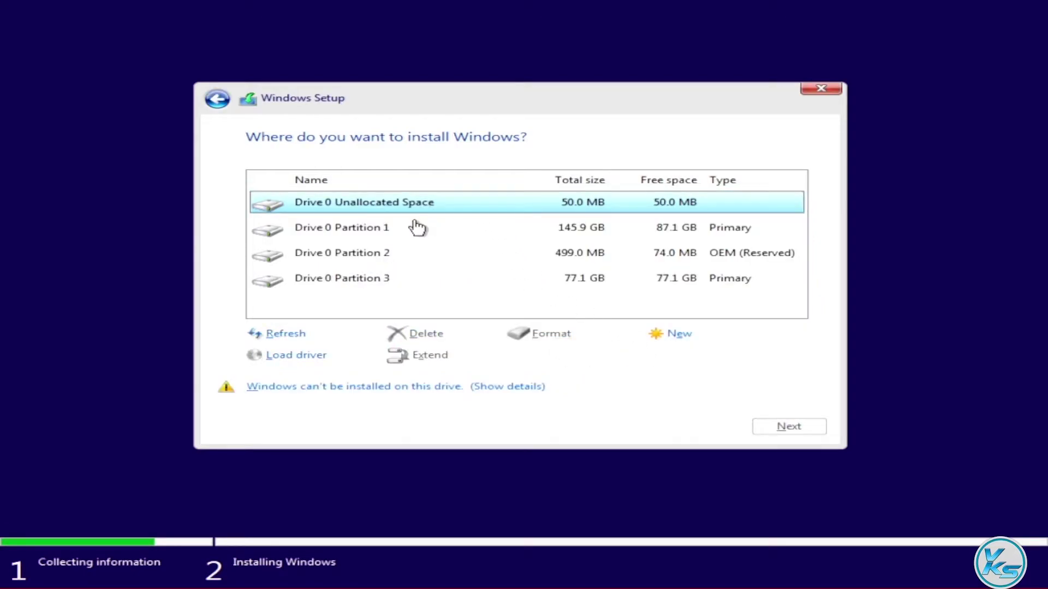
click(409, 228)
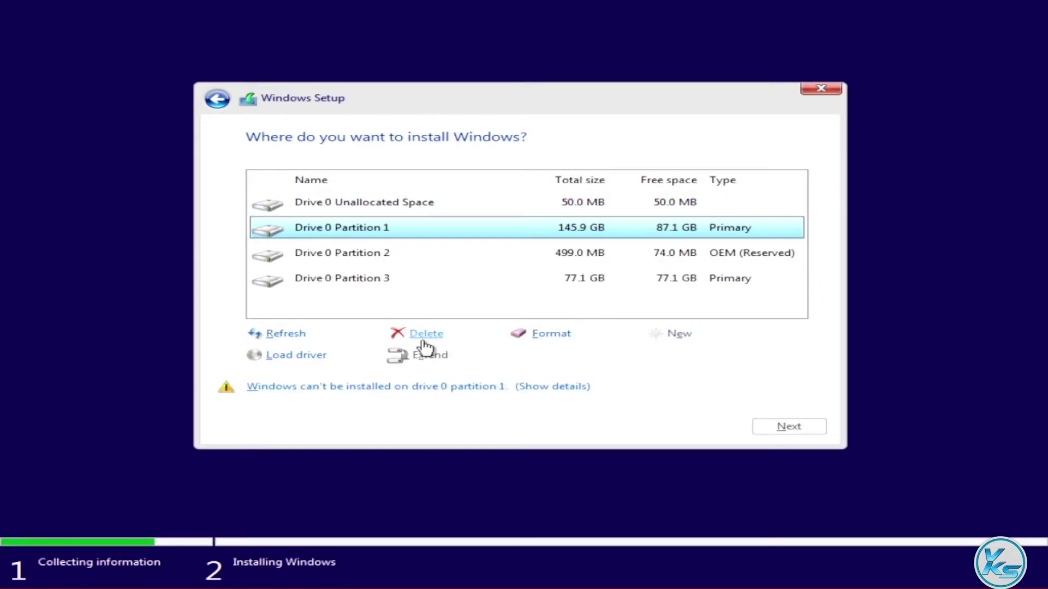
click(424, 341)
click(650, 360)
Delete the 499 MB OEM (Reserved) partition and the 77.1 GB primary partition from Drive 0.
click(430, 234)
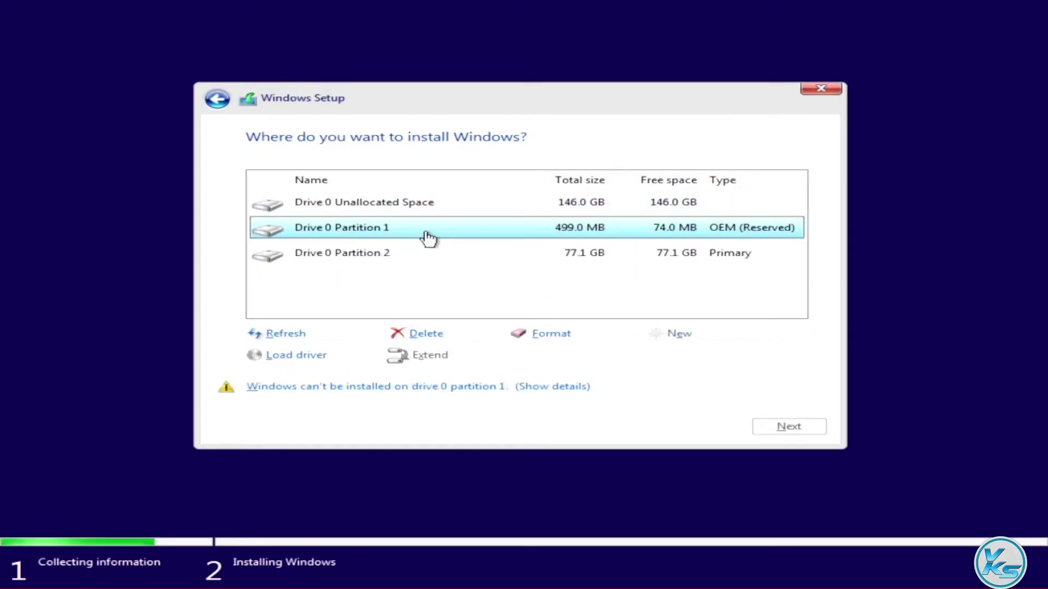
click(432, 334)
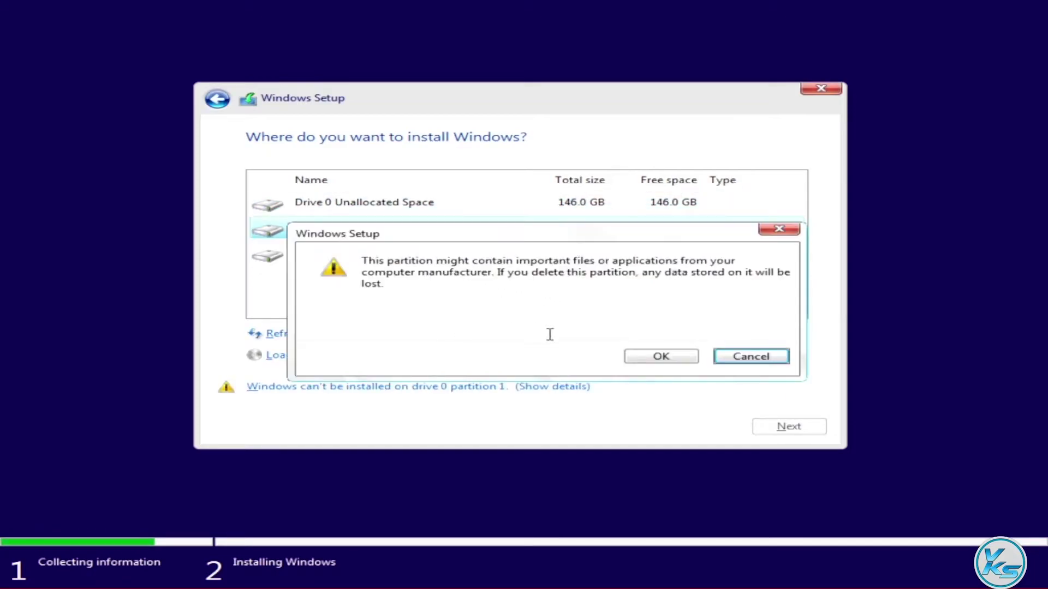
click(665, 358)
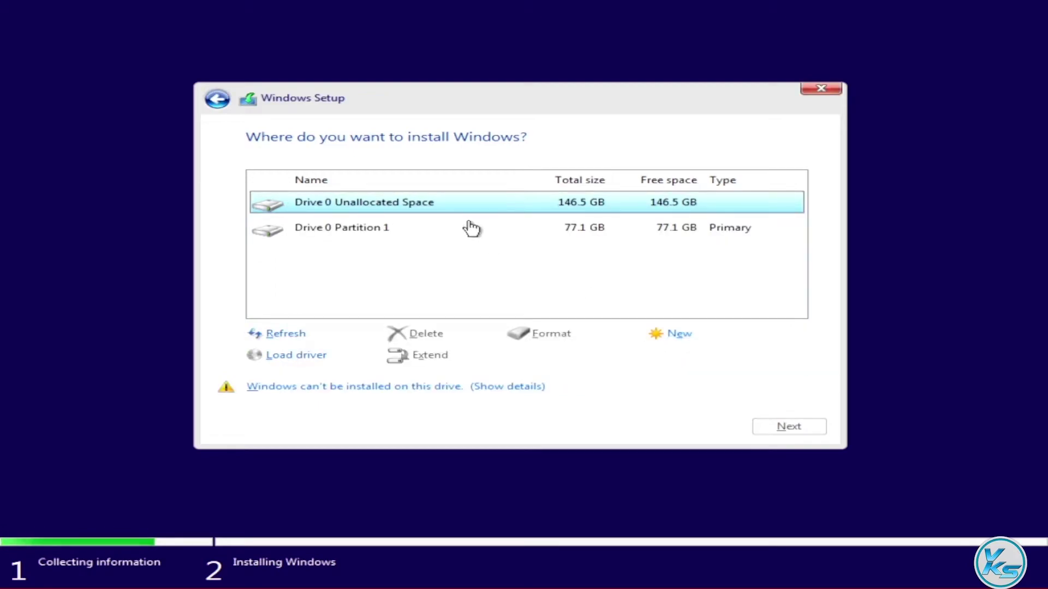
click(452, 232)
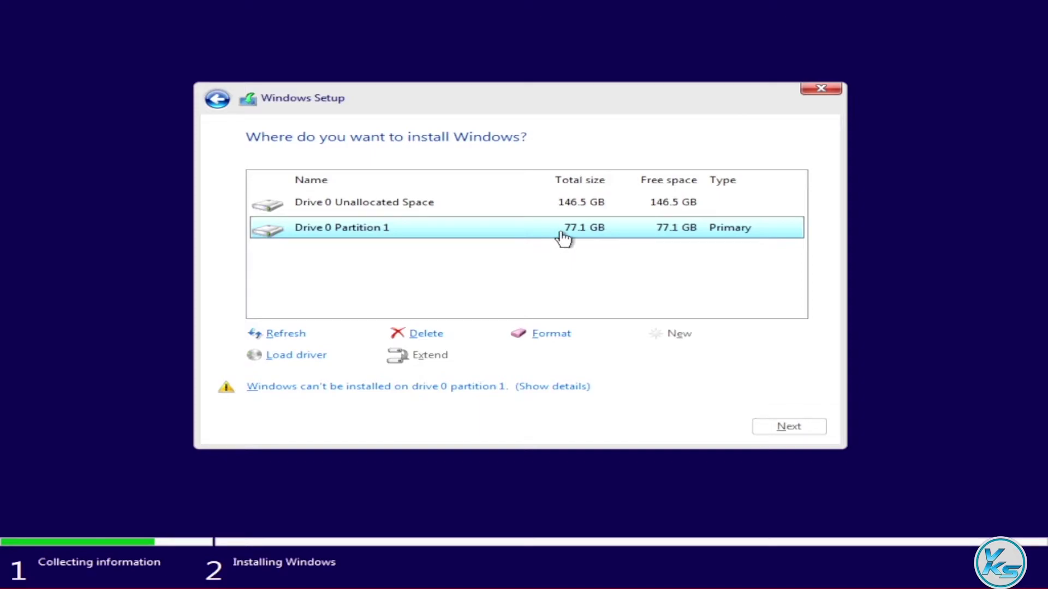
click(413, 332)
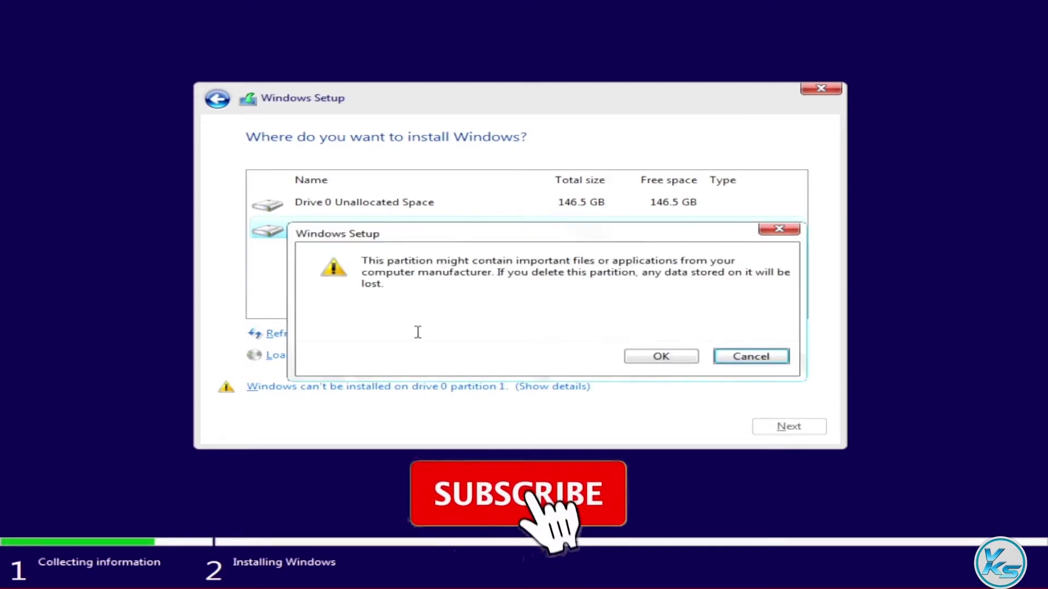
click(661, 357)
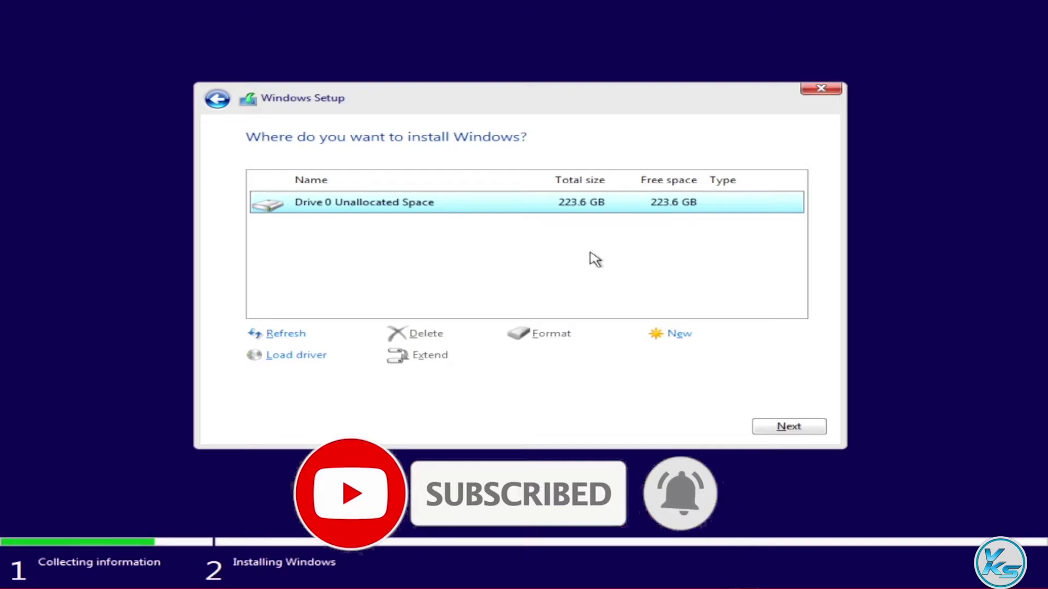
Start a new partition in Drive 0's unallocated space and enter a custom size in MB in place of the default.
click(689, 335)
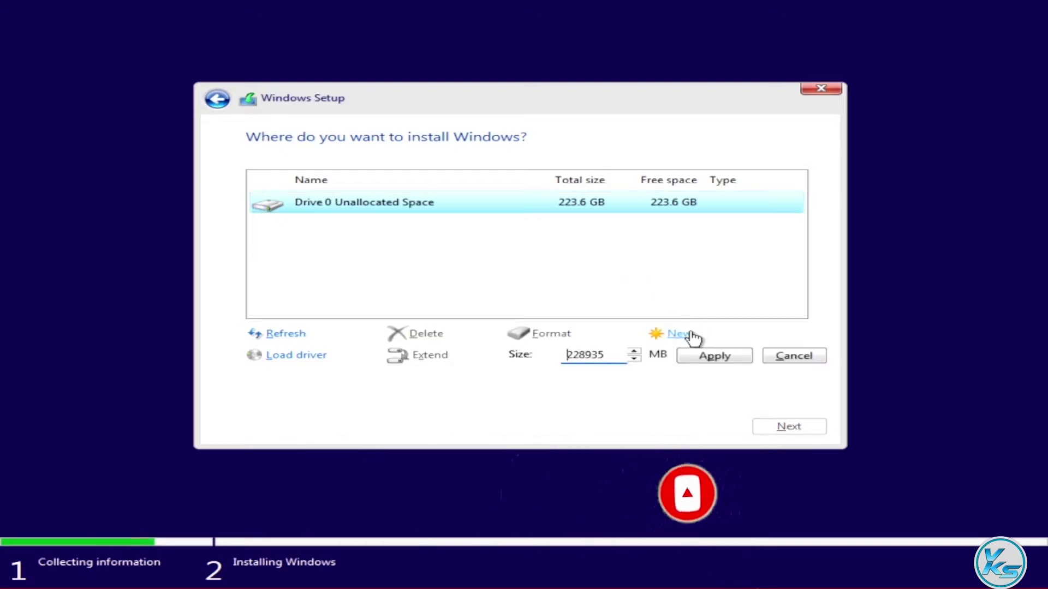
double_click(610, 359)
key(BackSpace)
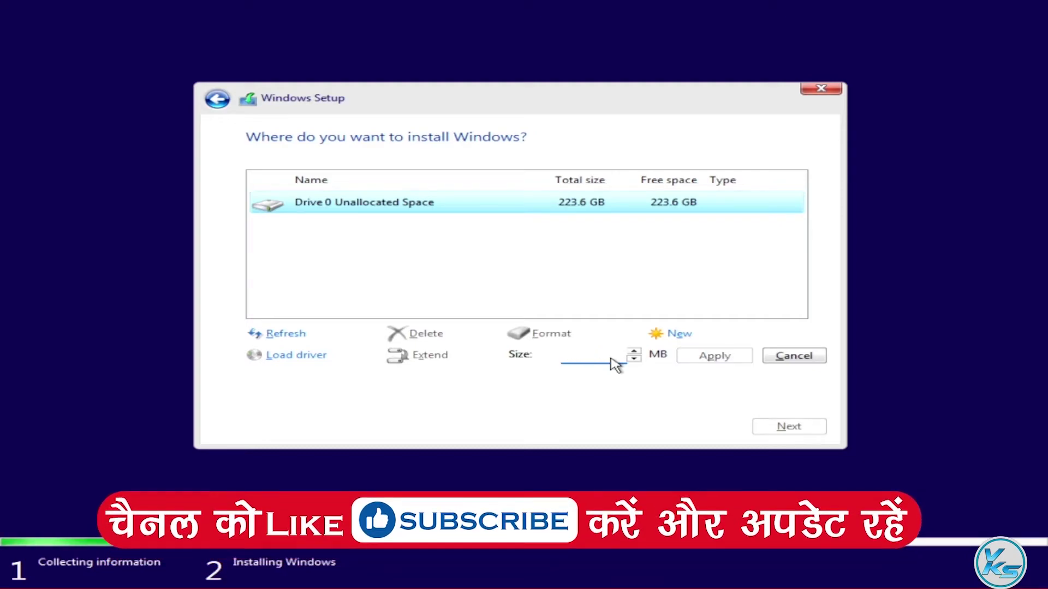
text(1)
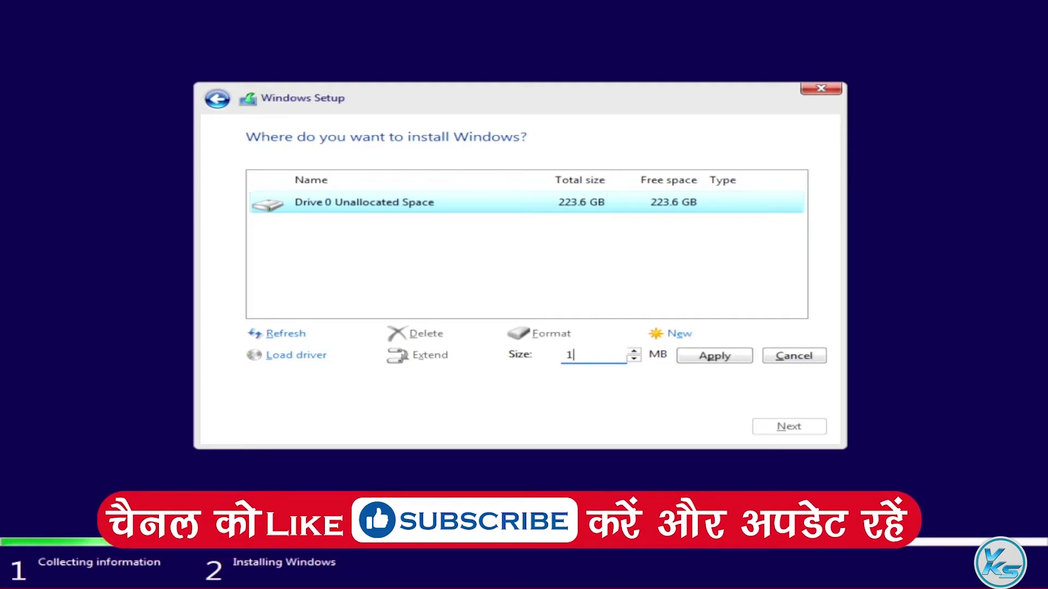
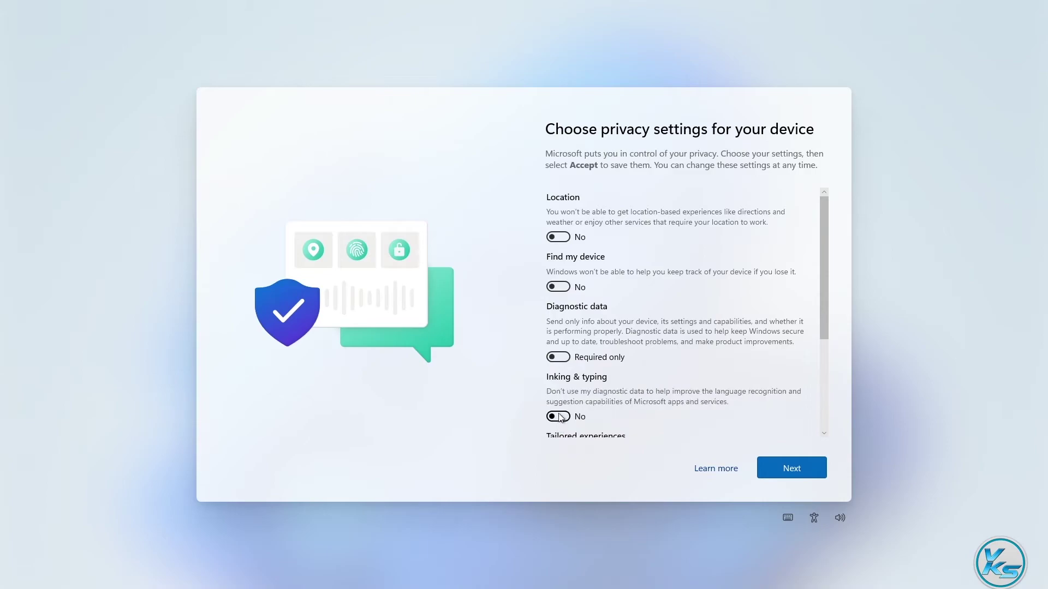
Turn off Tailored experiences and Advertising ID in the device privacy settings and accept the choices.
scroll(567, 370, down, 3)
click(565, 371)
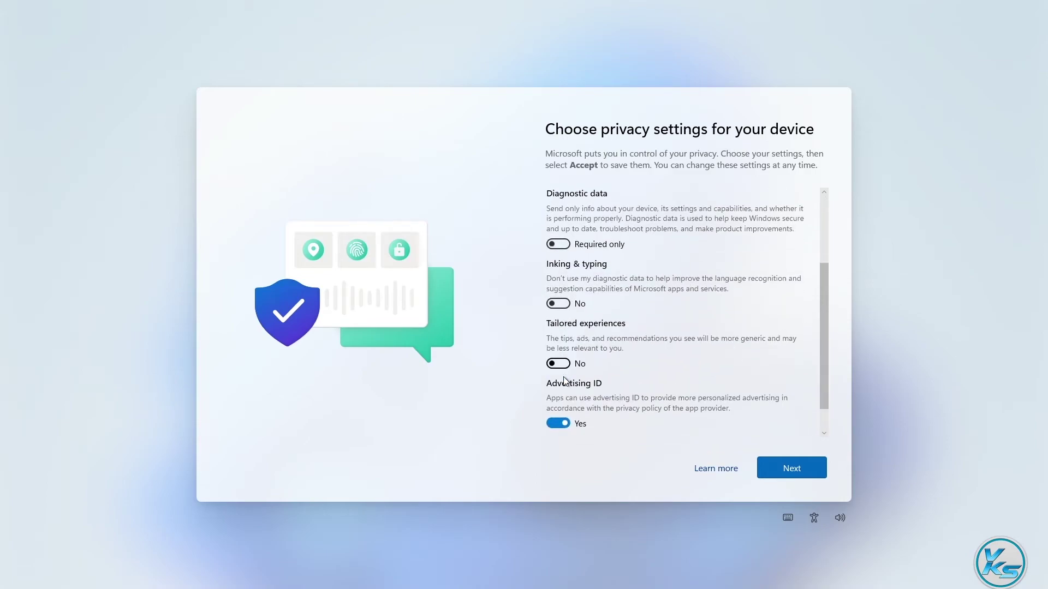
click(563, 425)
scroll(563, 406, down, 1)
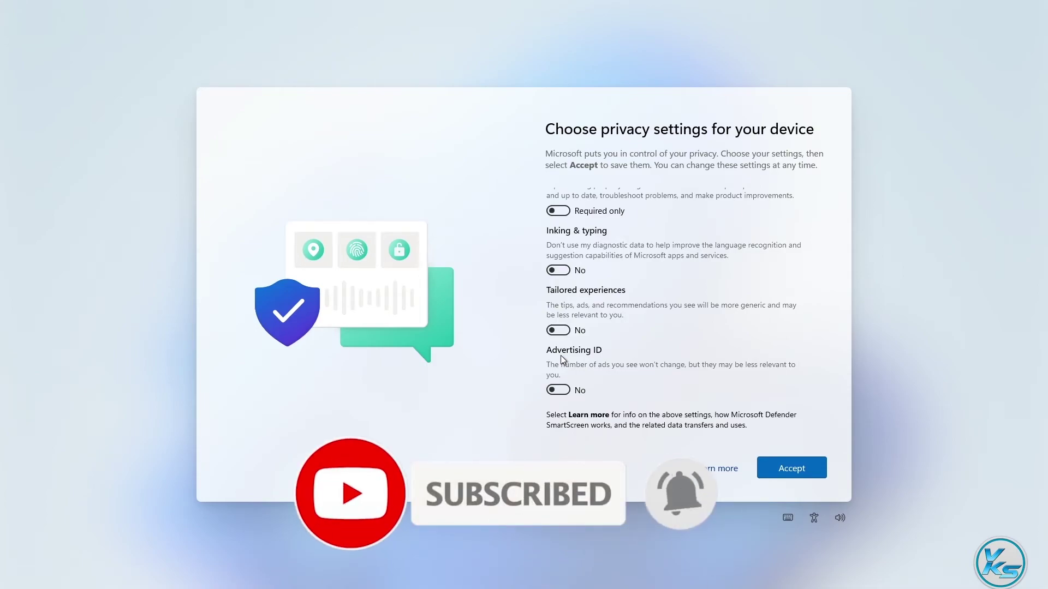
click(784, 464)
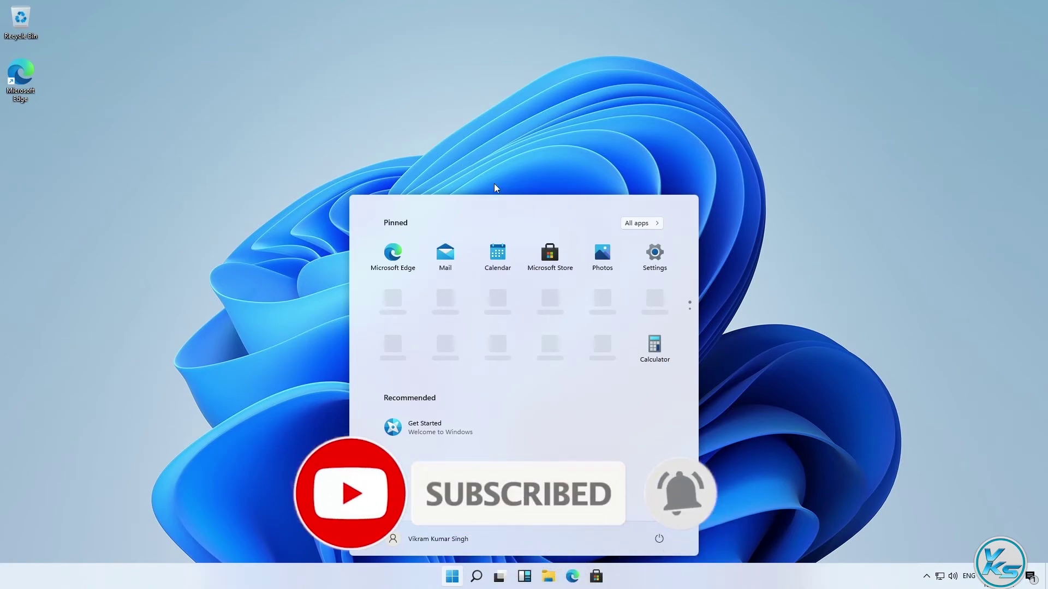
Open Windows Settings in a maximized window and view the System display settings.
click(641, 266)
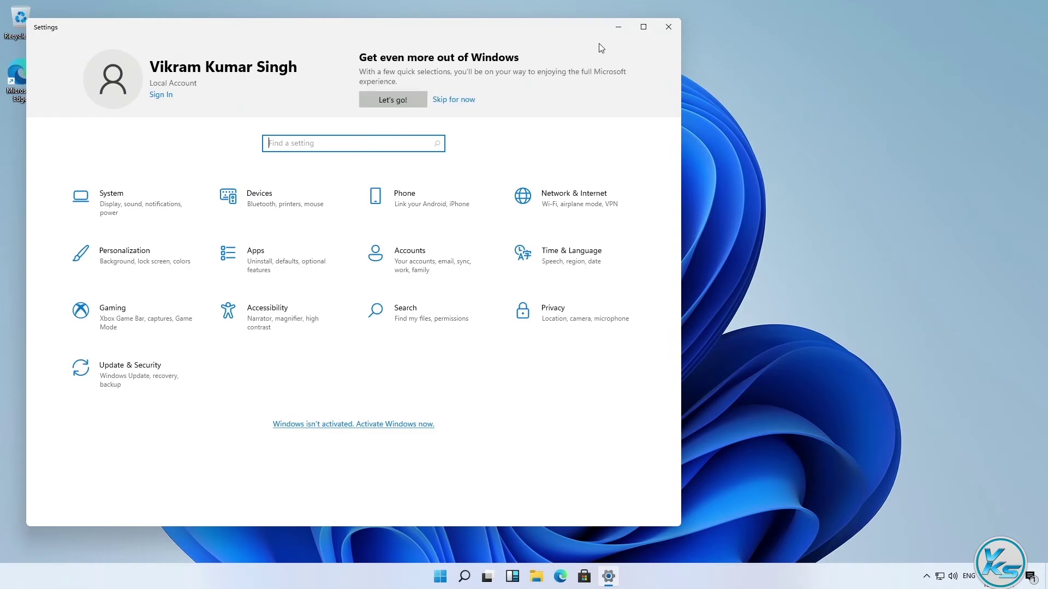
click(635, 31)
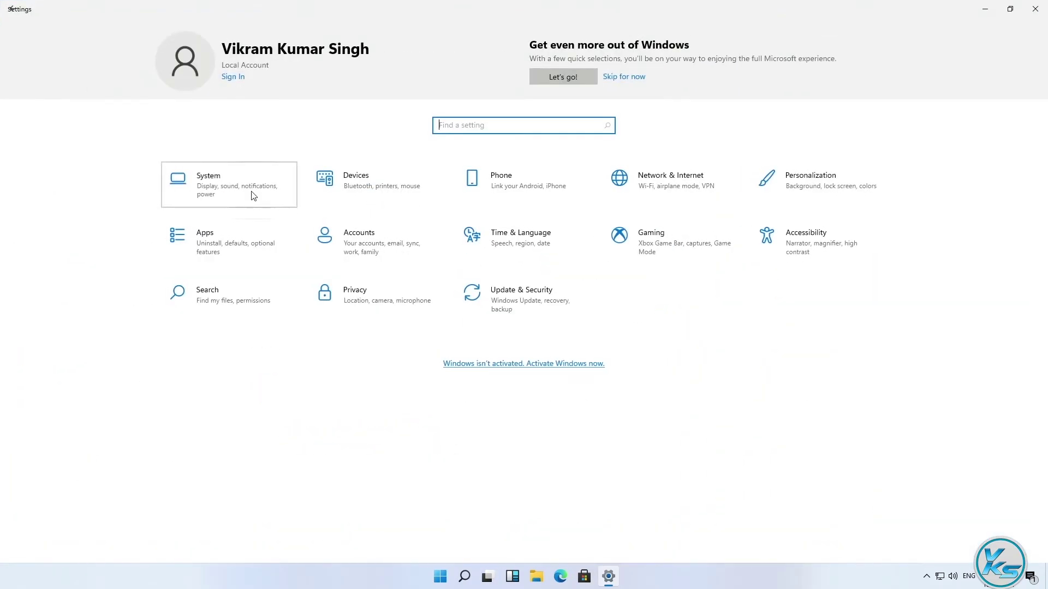
click(250, 194)
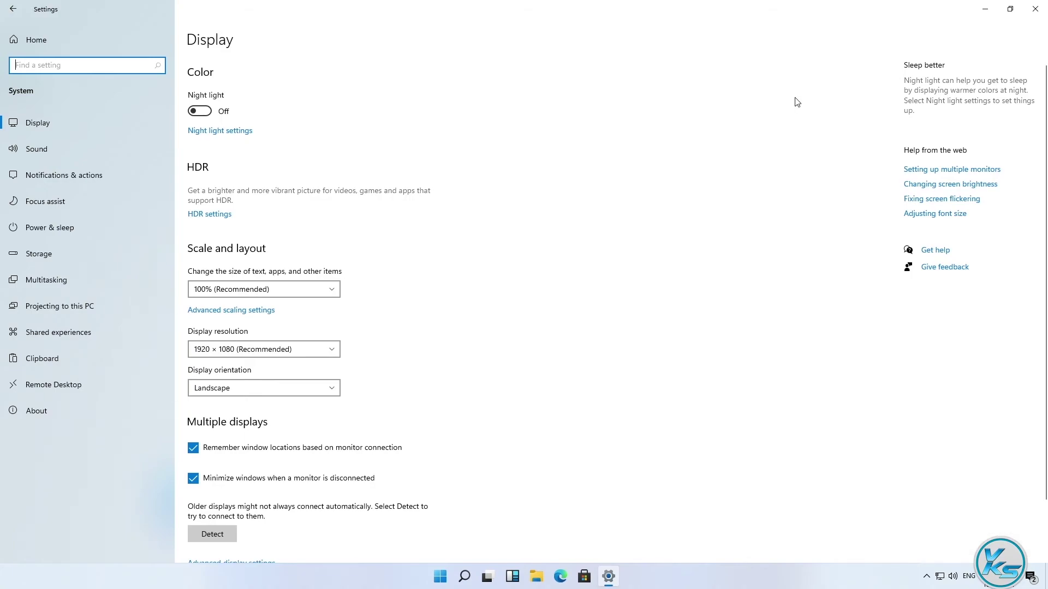
Use snap layouts to place Settings in the lower-right quarter, the upper-left quarter and the lower-right quarter again, and close it.
mouse_move(1016, 16)
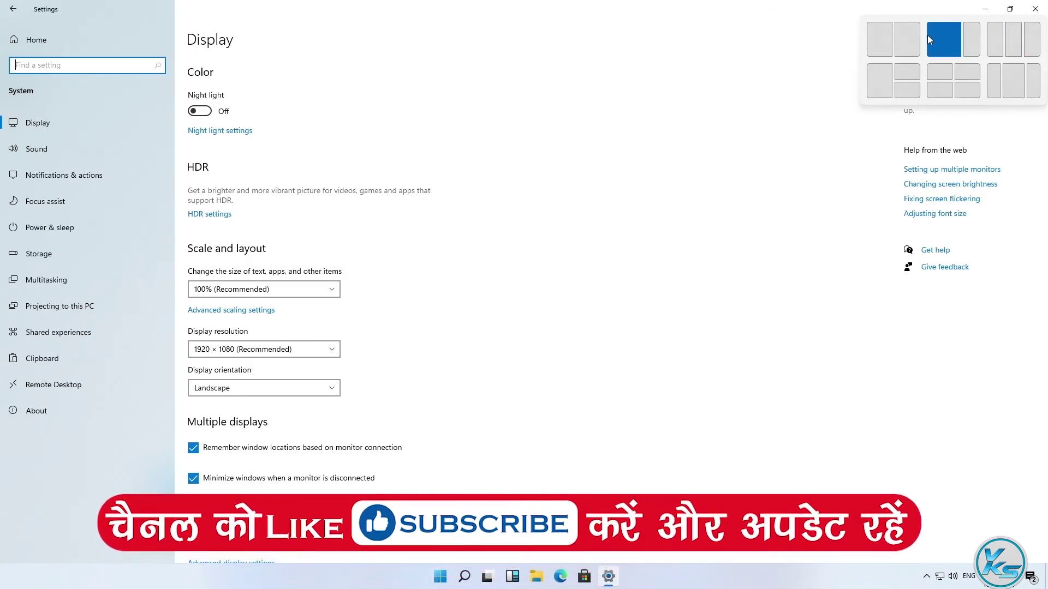
click(910, 89)
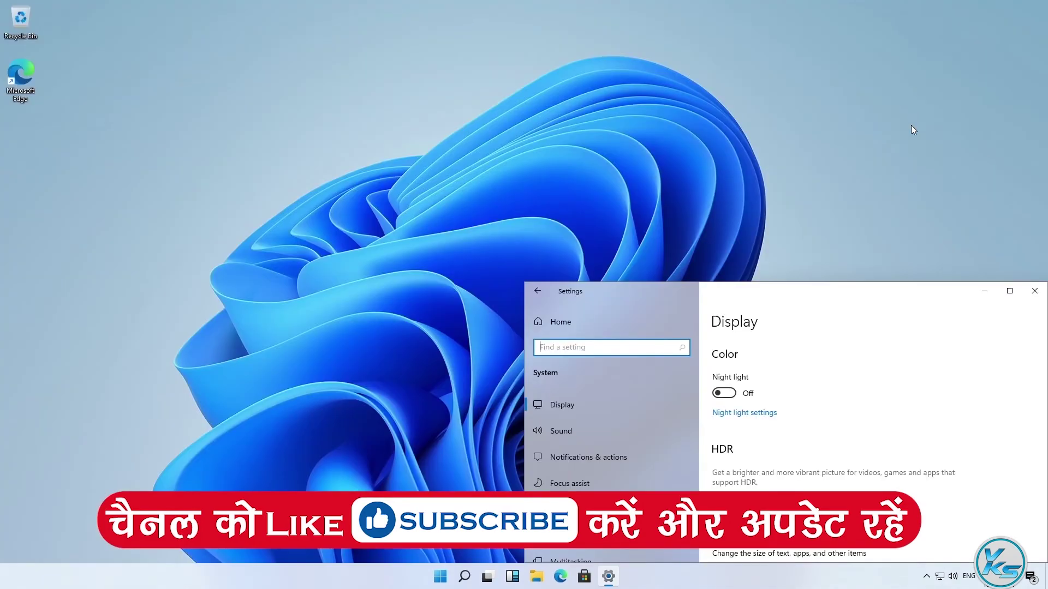
mouse_move(1010, 292)
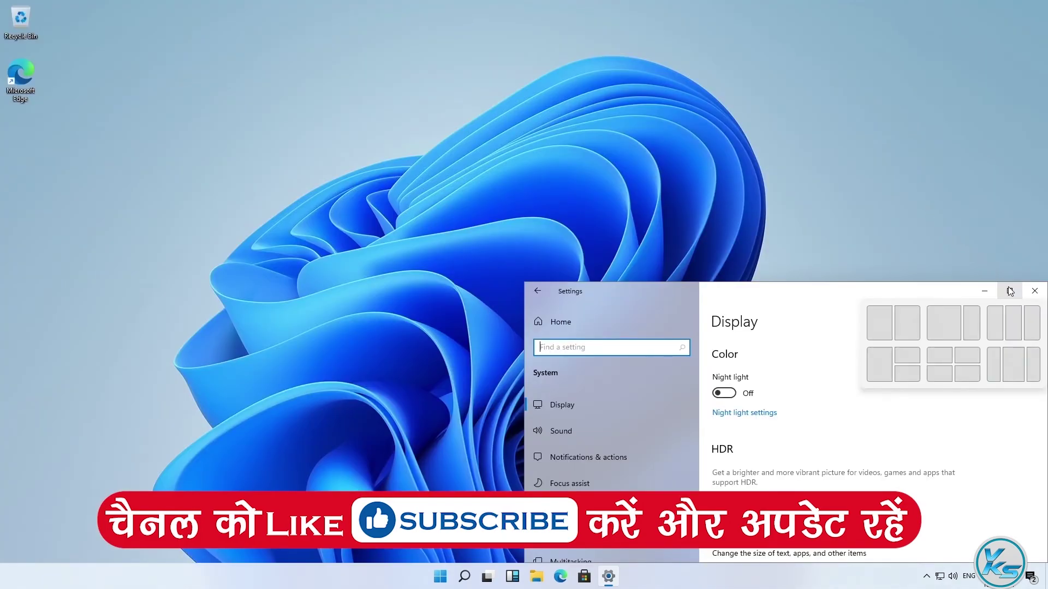
click(940, 356)
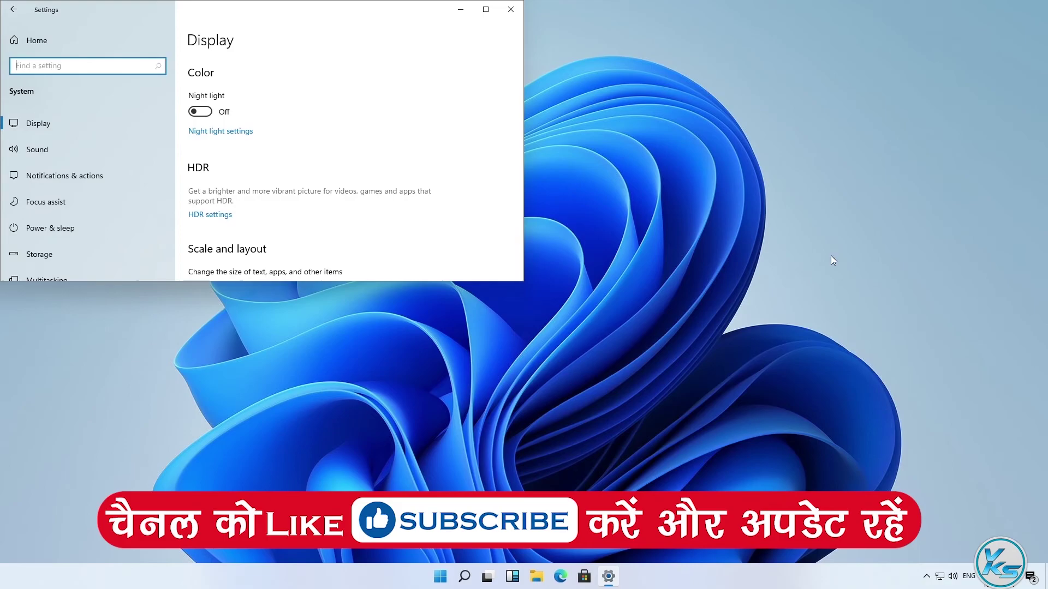
mouse_move(486, 9)
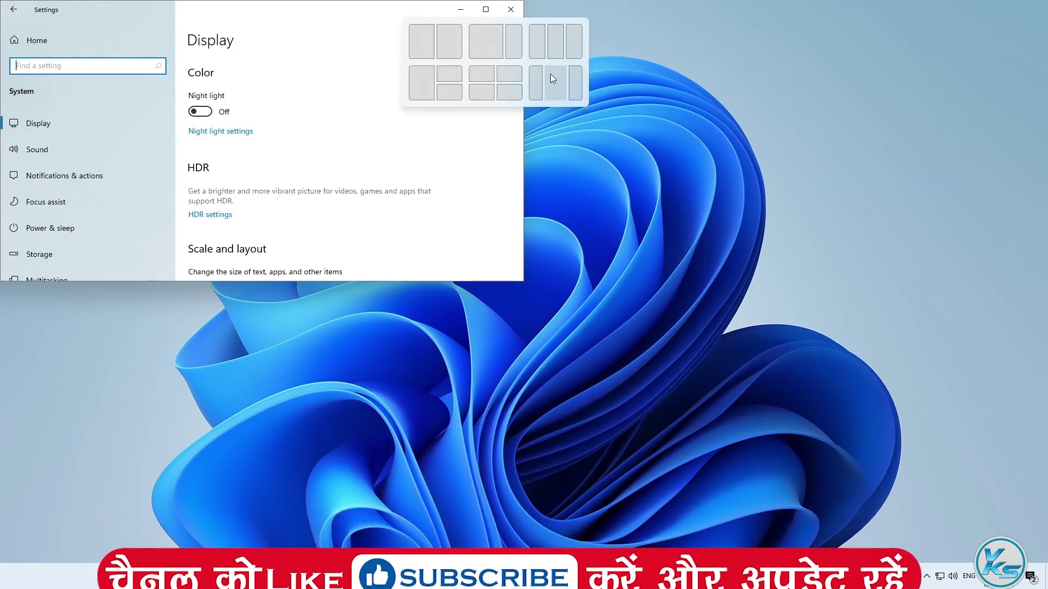
click(510, 92)
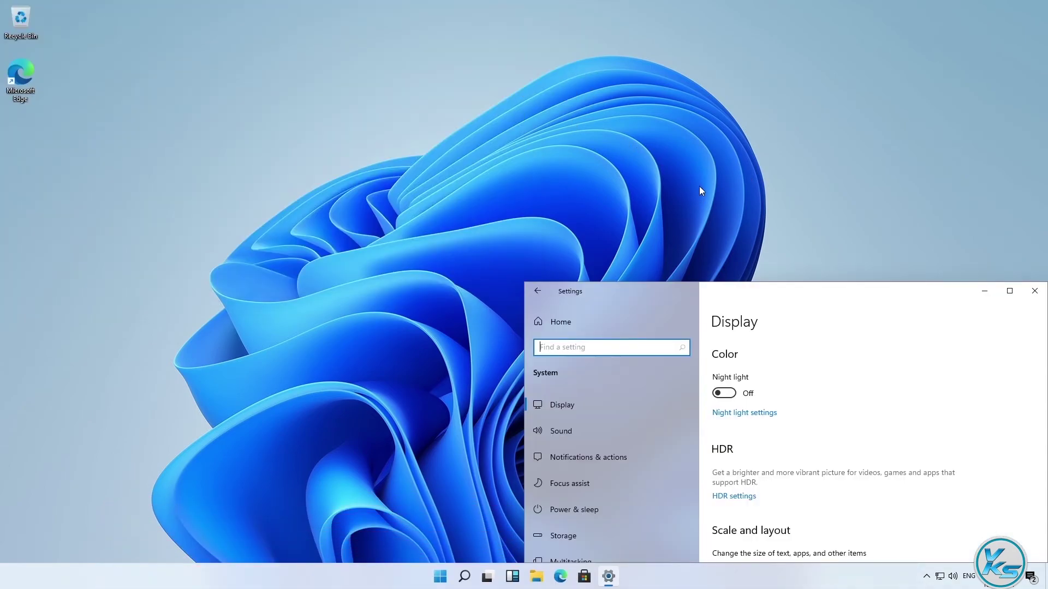
click(1032, 293)
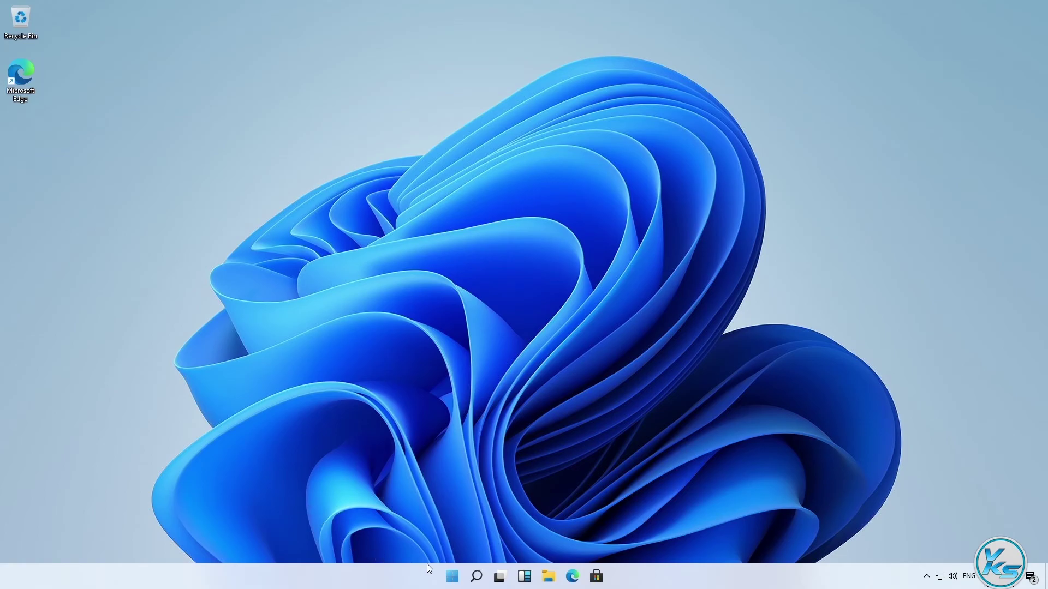
Look through the Start menu with its power options, the search pane, Task View and the widgets dashboard.
click(451, 577)
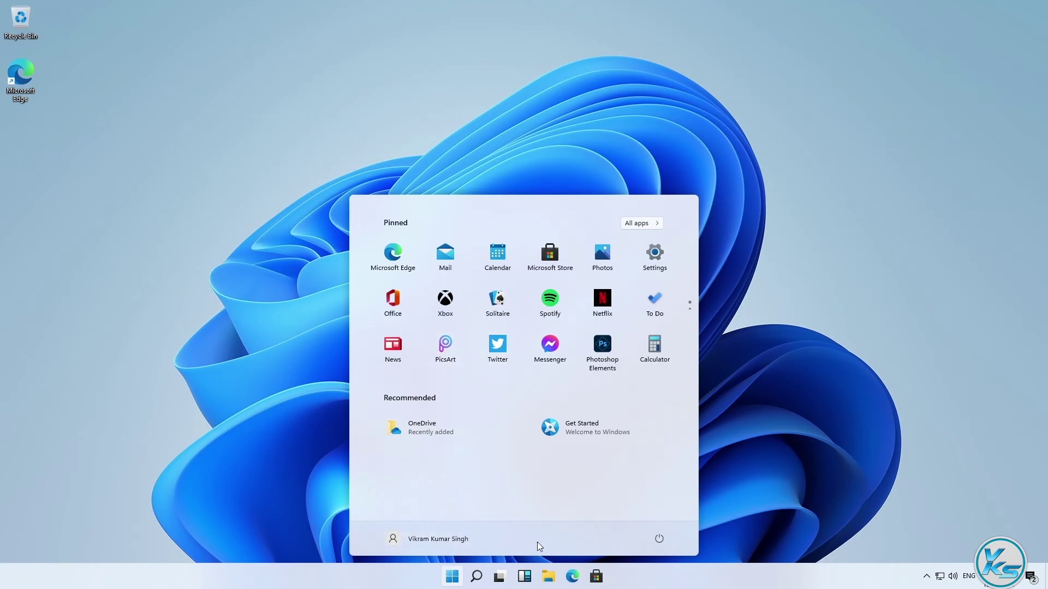
click(659, 539)
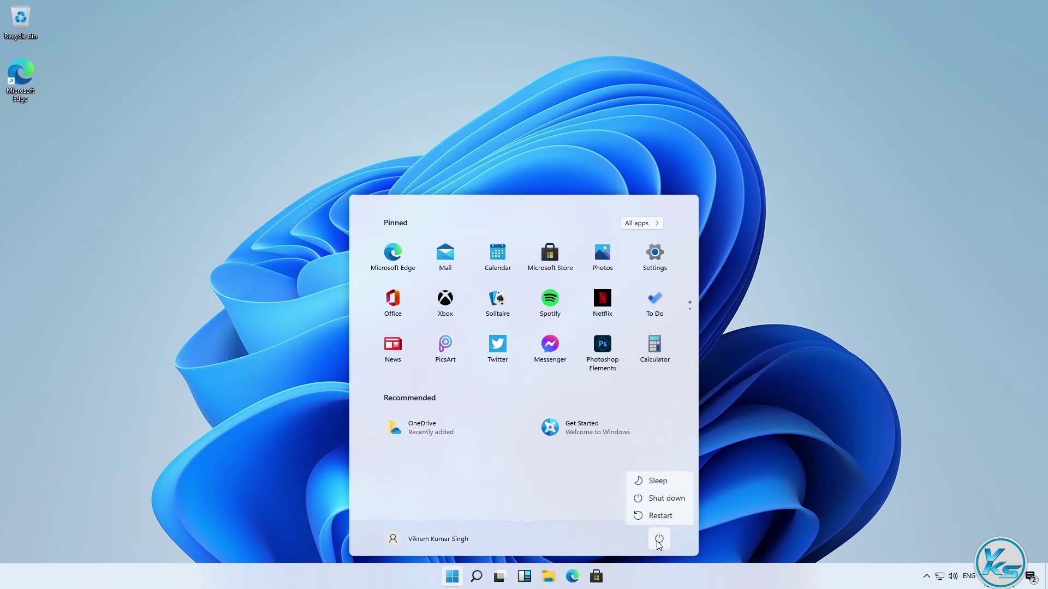
click(476, 577)
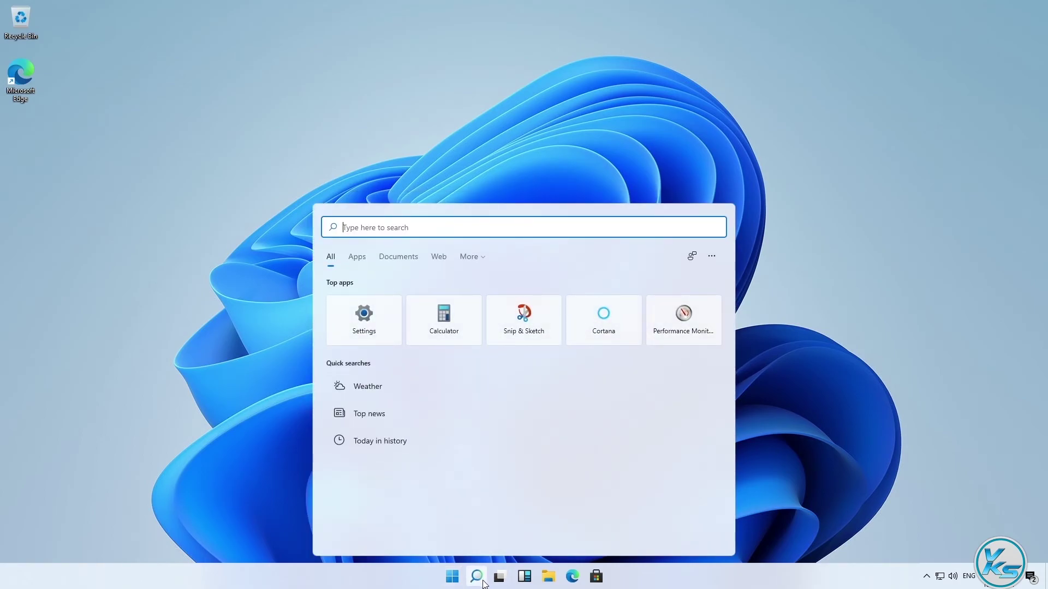
click(498, 577)
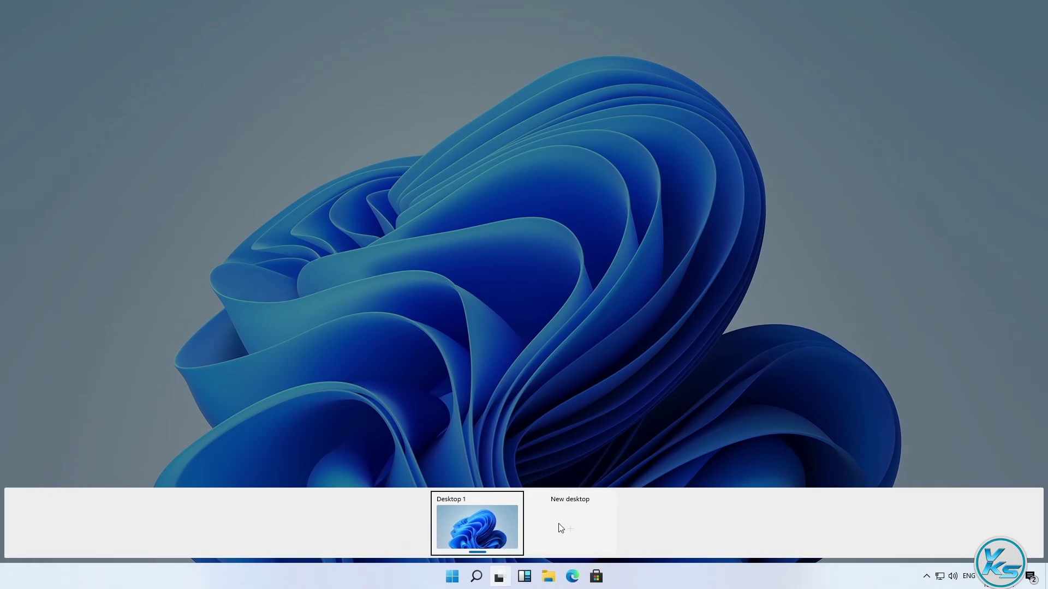
click(525, 578)
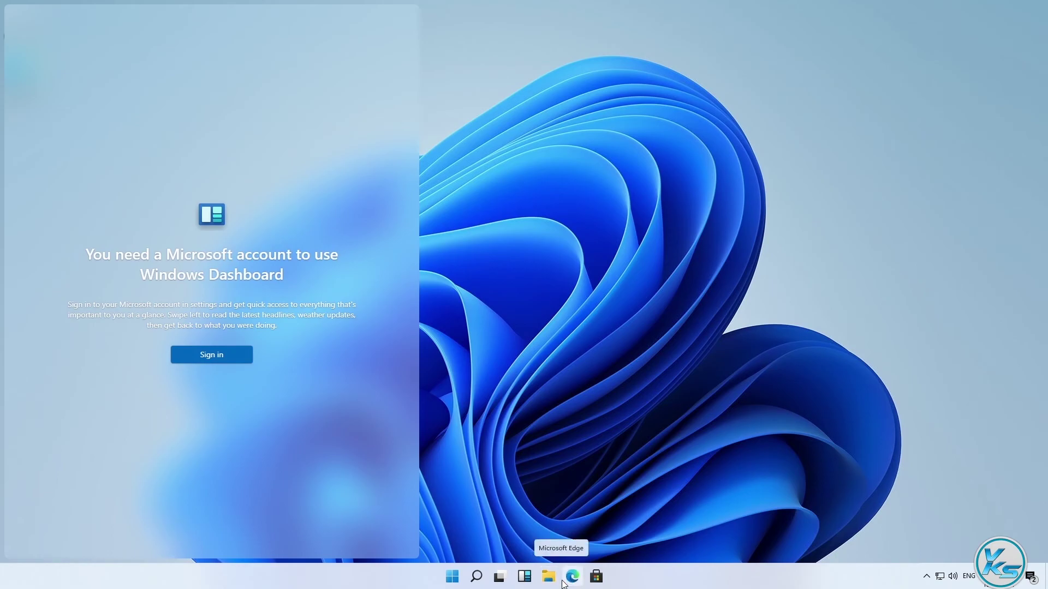
Launch Microsoft Edge, view the Microsoft Store home page and close the Store.
click(563, 584)
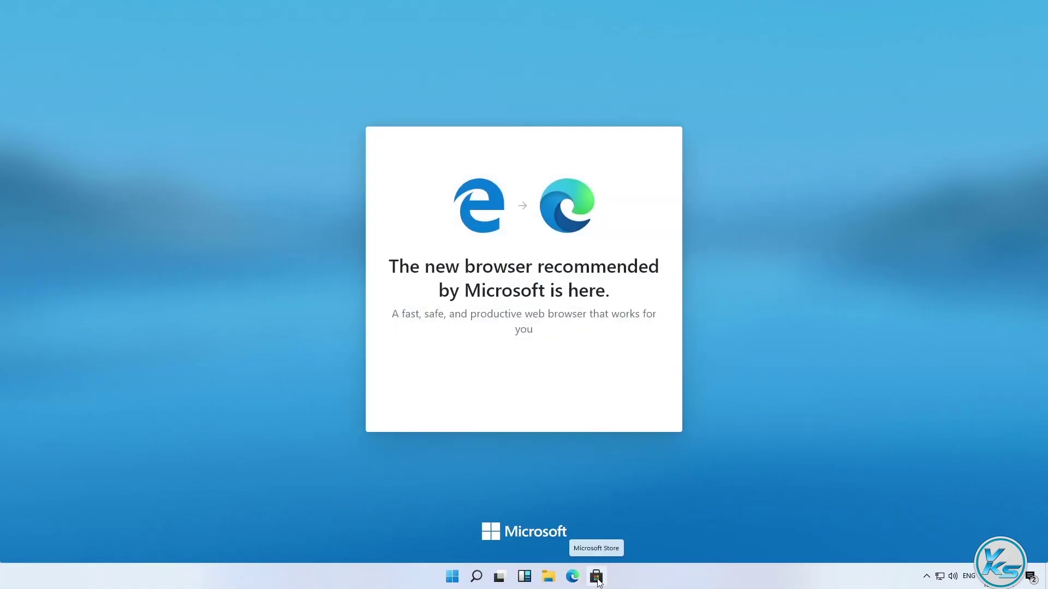
click(597, 581)
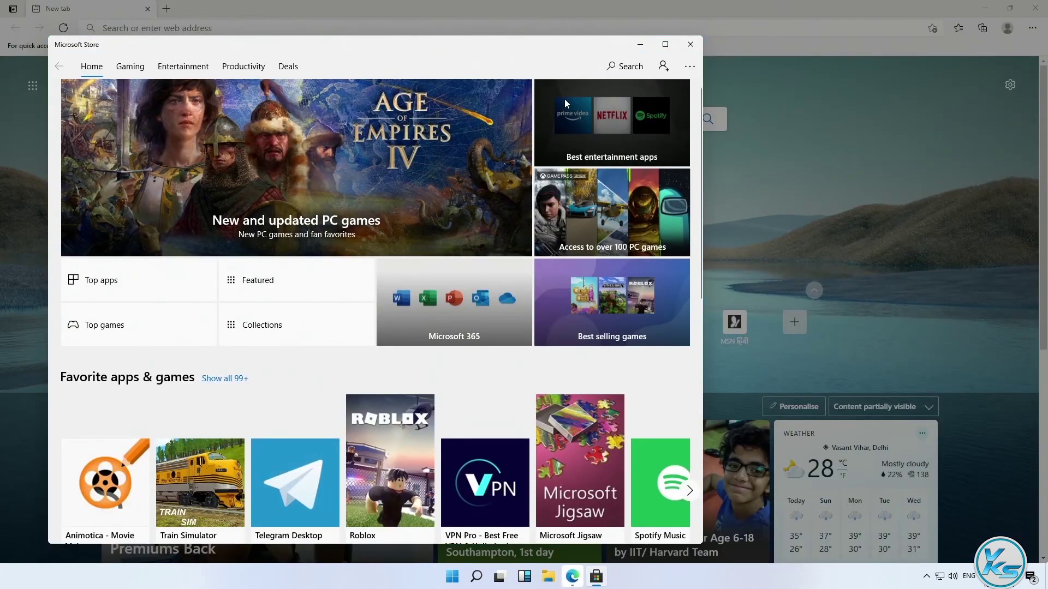
click(690, 45)
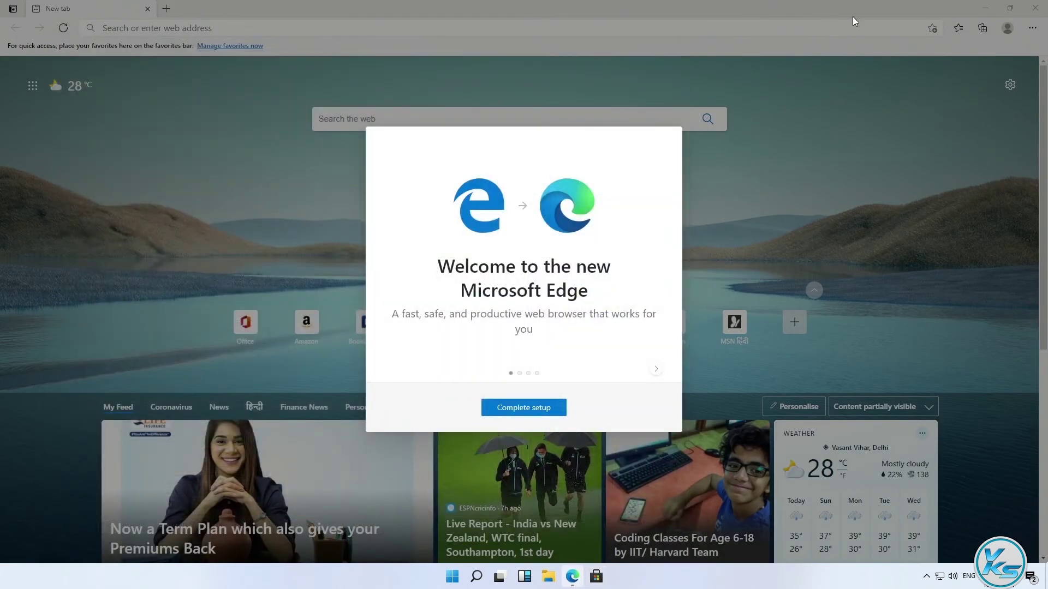
Complete the Microsoft Edge first-run setup without signing in and close the browser.
click(511, 408)
click(627, 417)
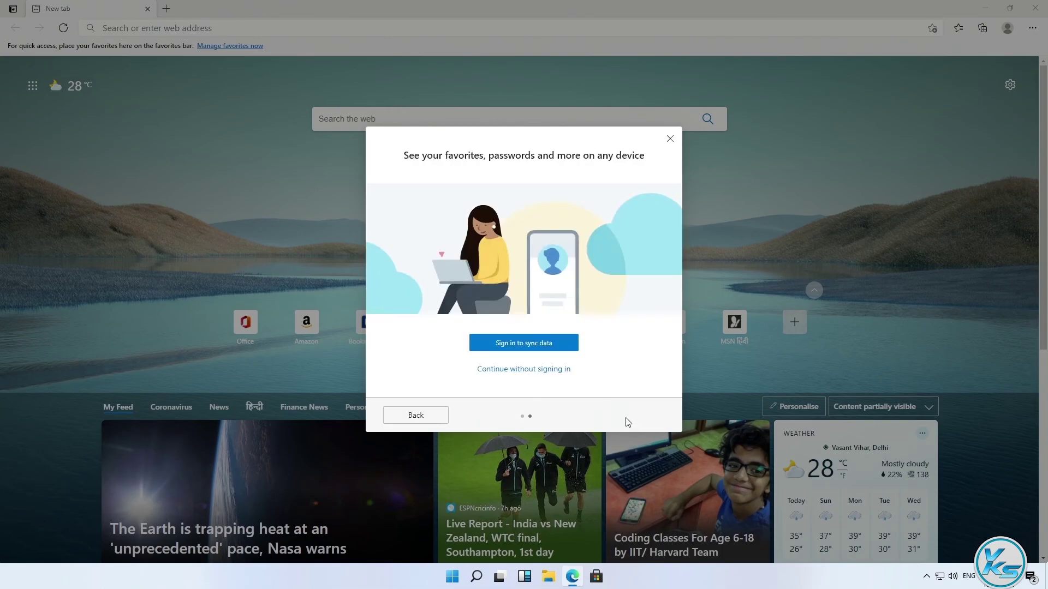
click(513, 376)
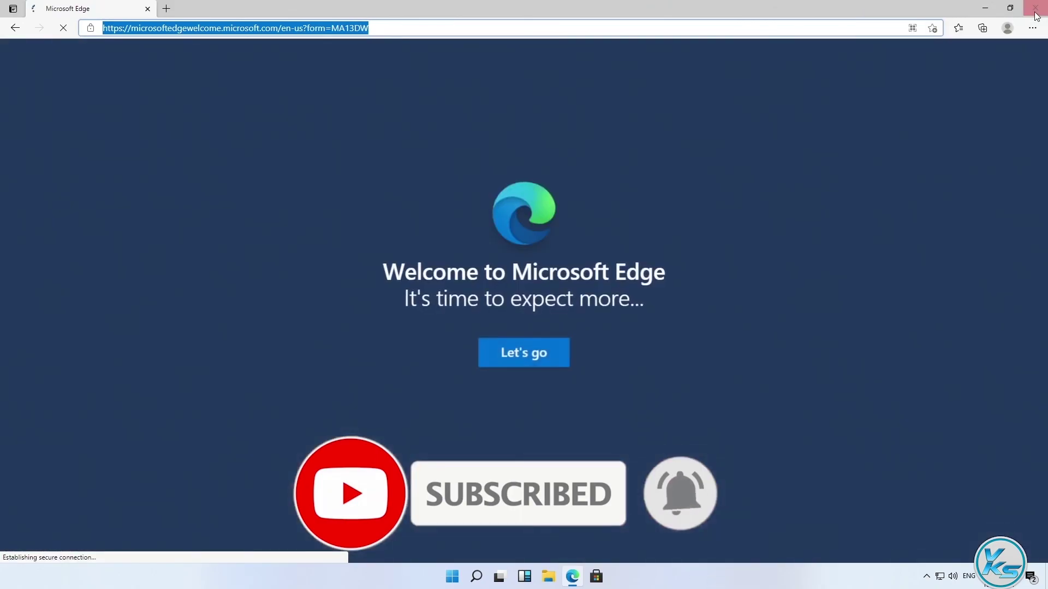
click(1035, 8)
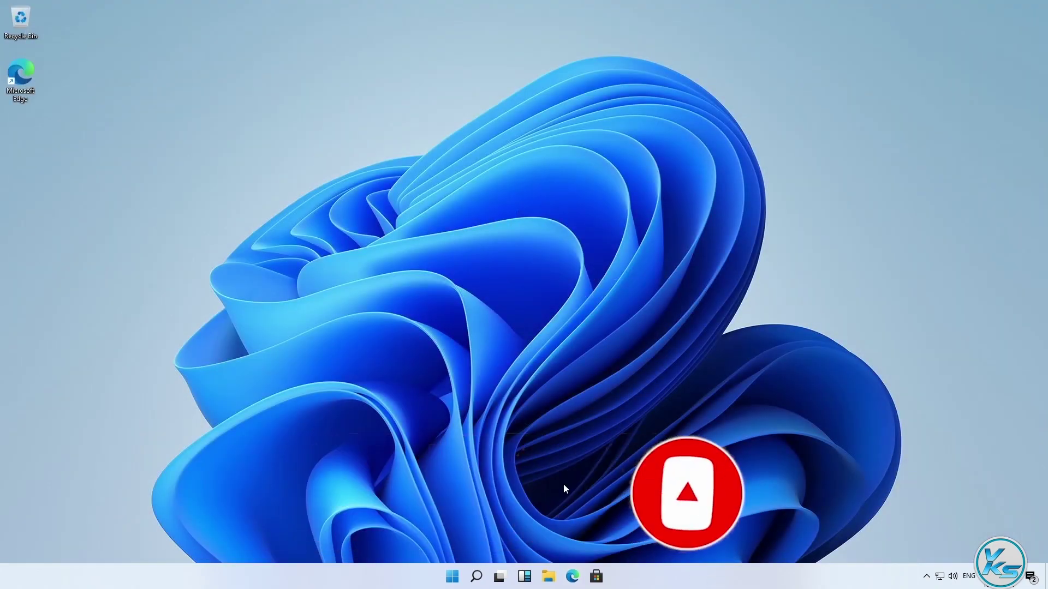
Open File Explorer maximized, view the contents of Local Disk (C:) and return to This PC.
click(550, 576)
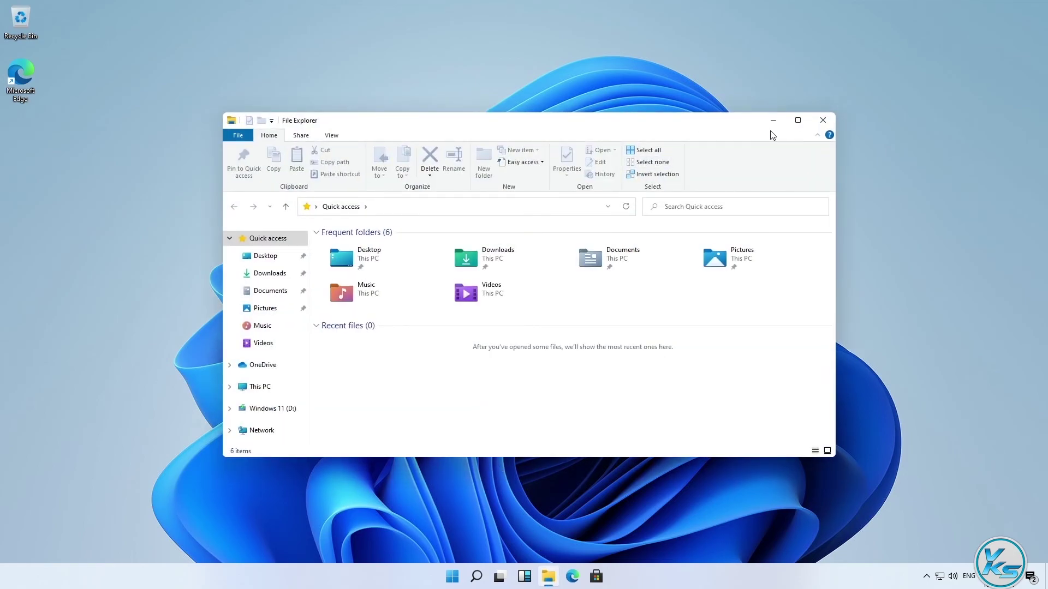
click(797, 120)
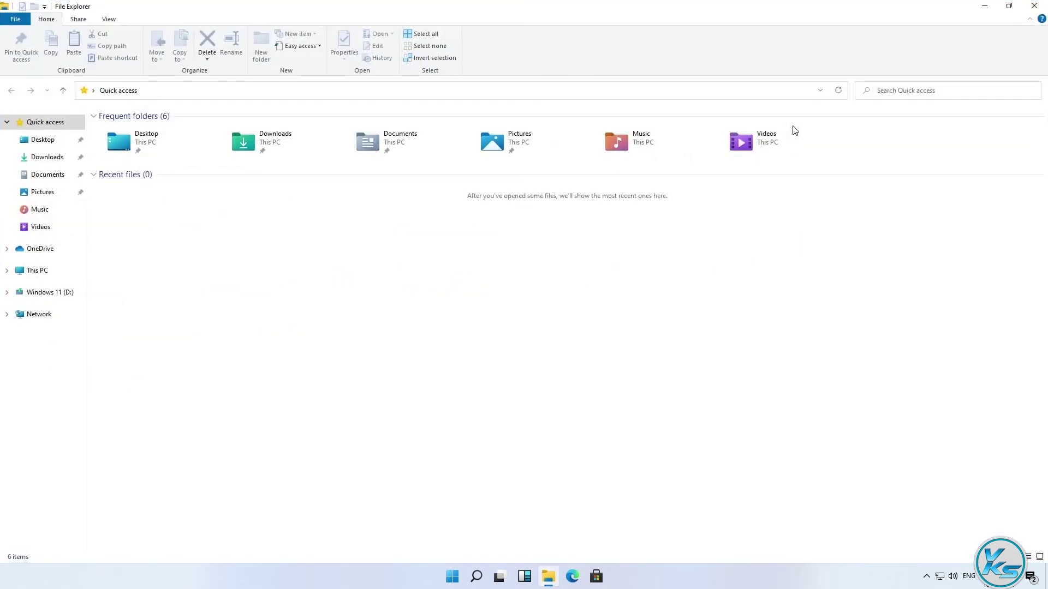
click(39, 271)
click(220, 184)
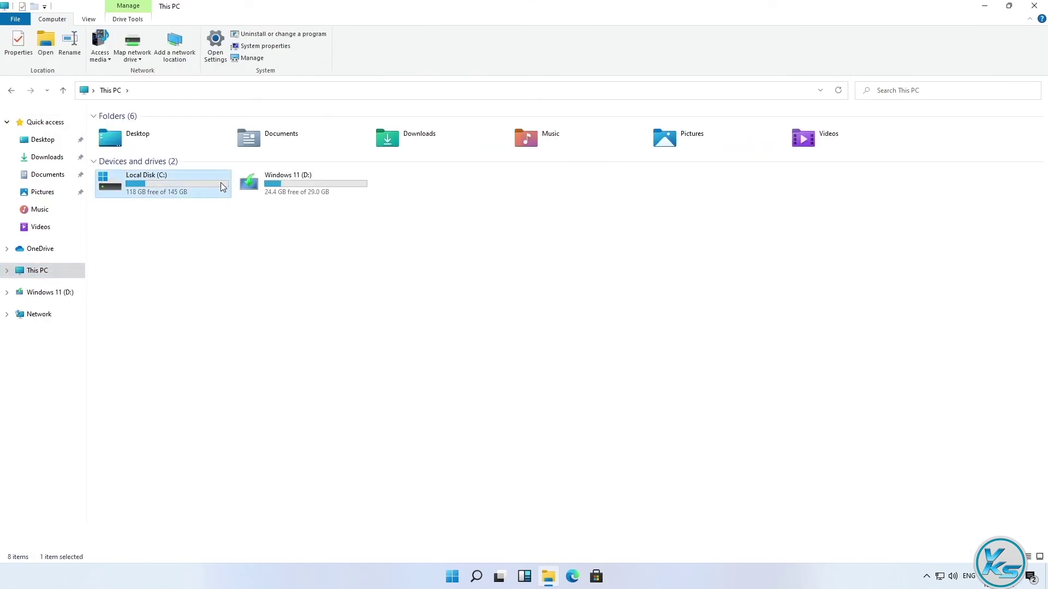
double_click(221, 186)
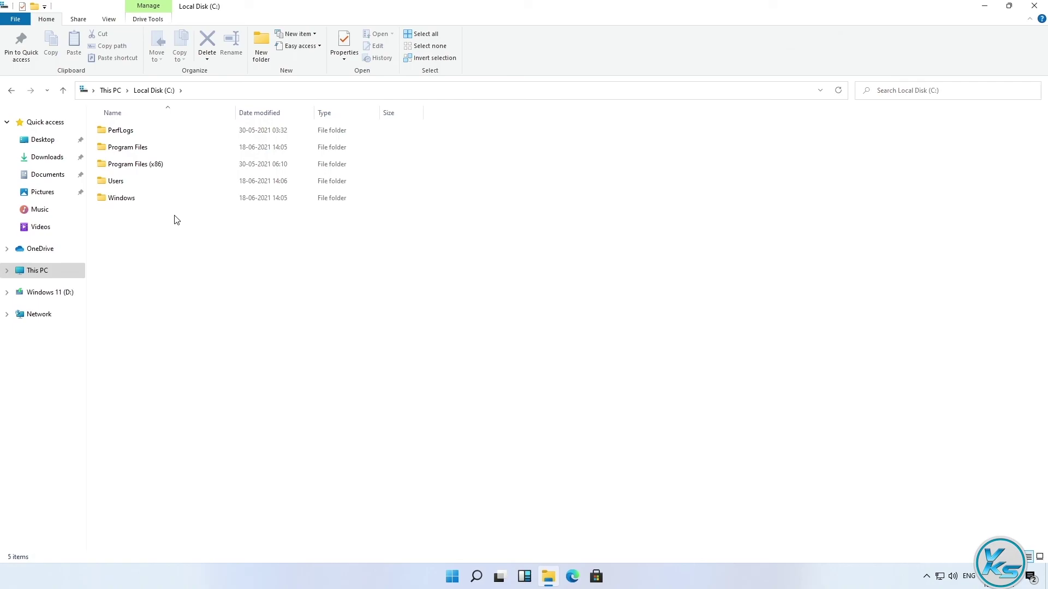
key(alt+Left)
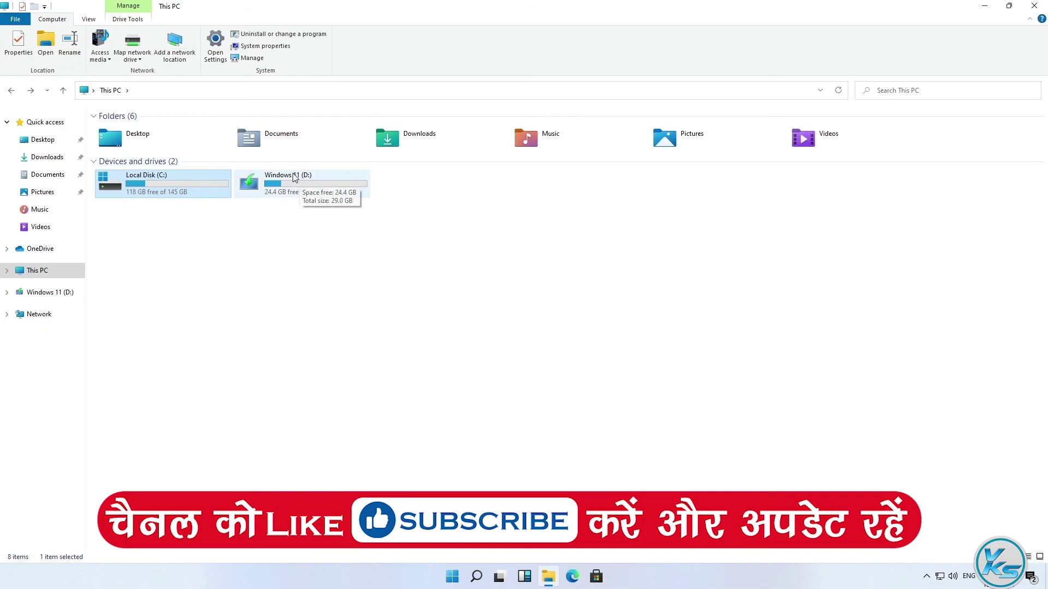
Open the properties of This PC in a maximized window and check the Windows edition and OS build.
click(34, 275)
right_click(34, 274)
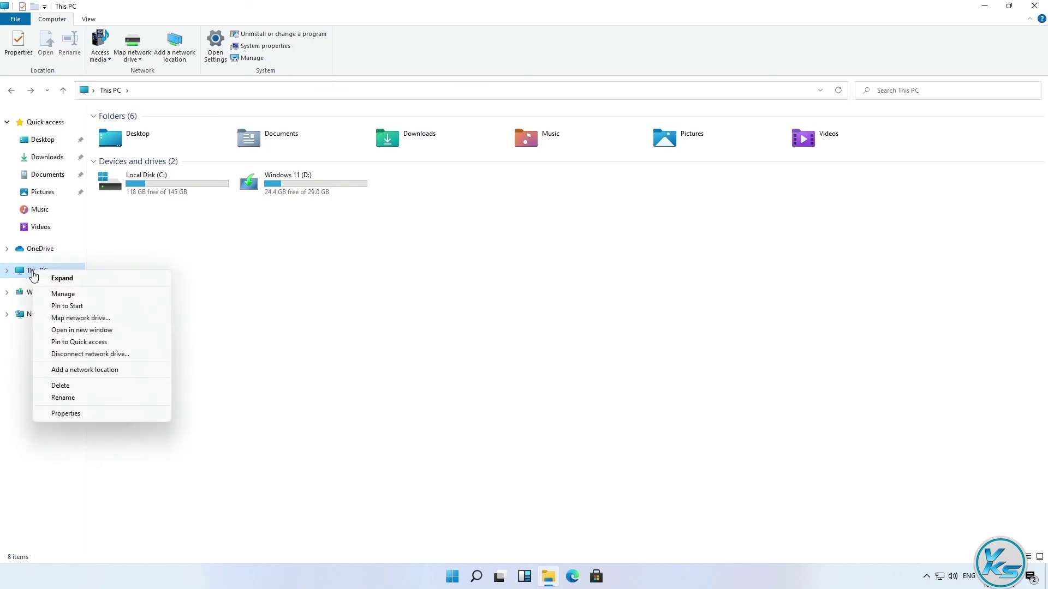
click(65, 414)
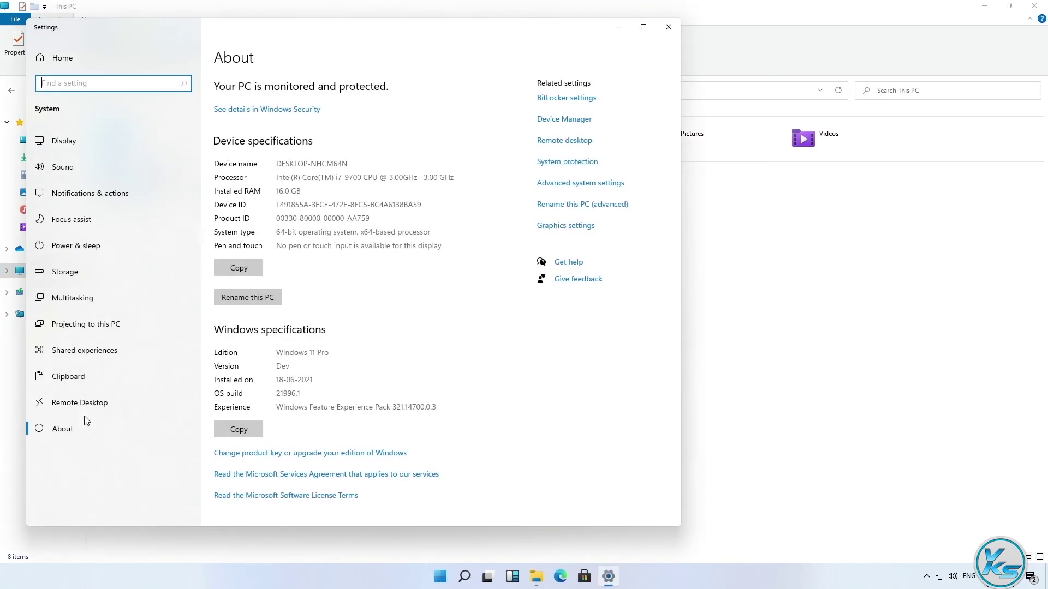
click(635, 33)
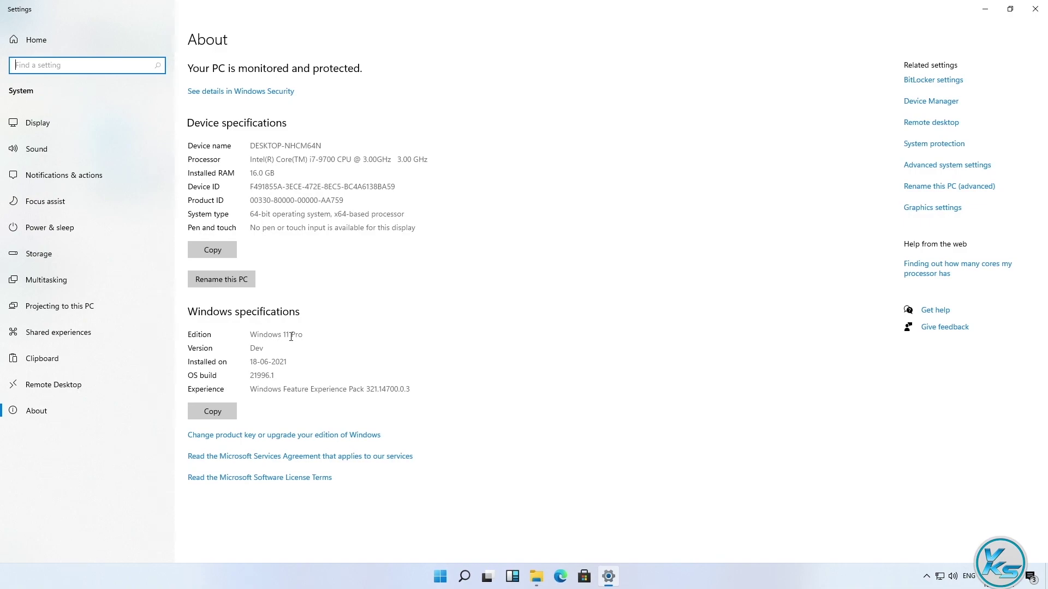
double_click(272, 376)
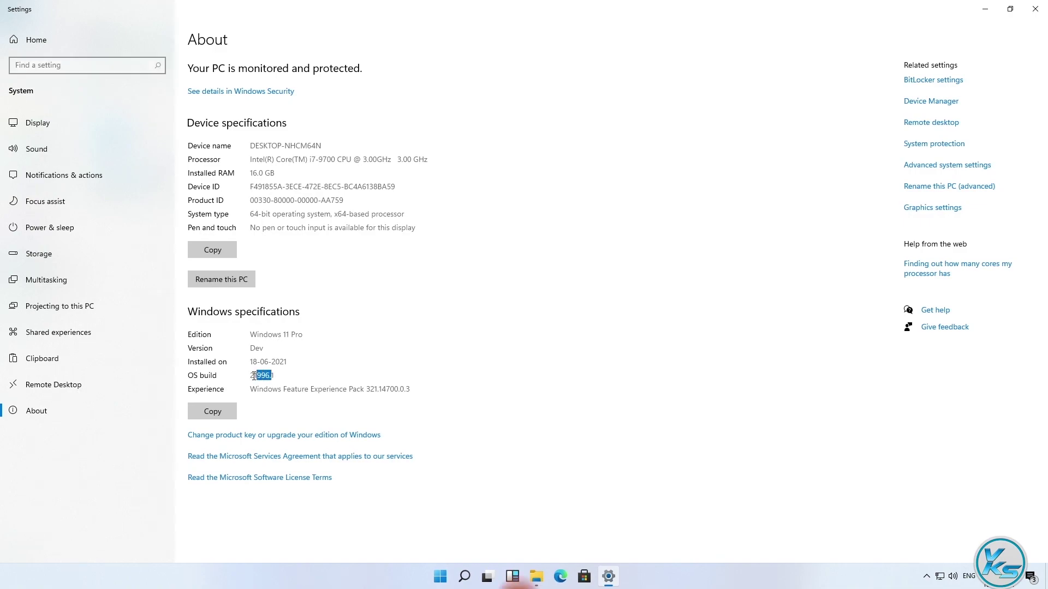
click(314, 372)
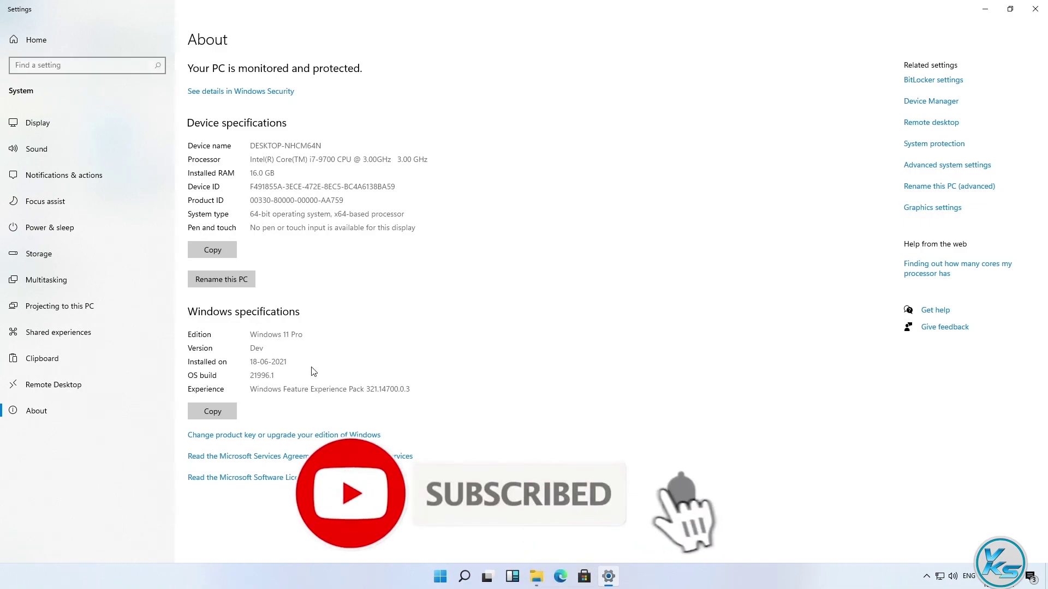